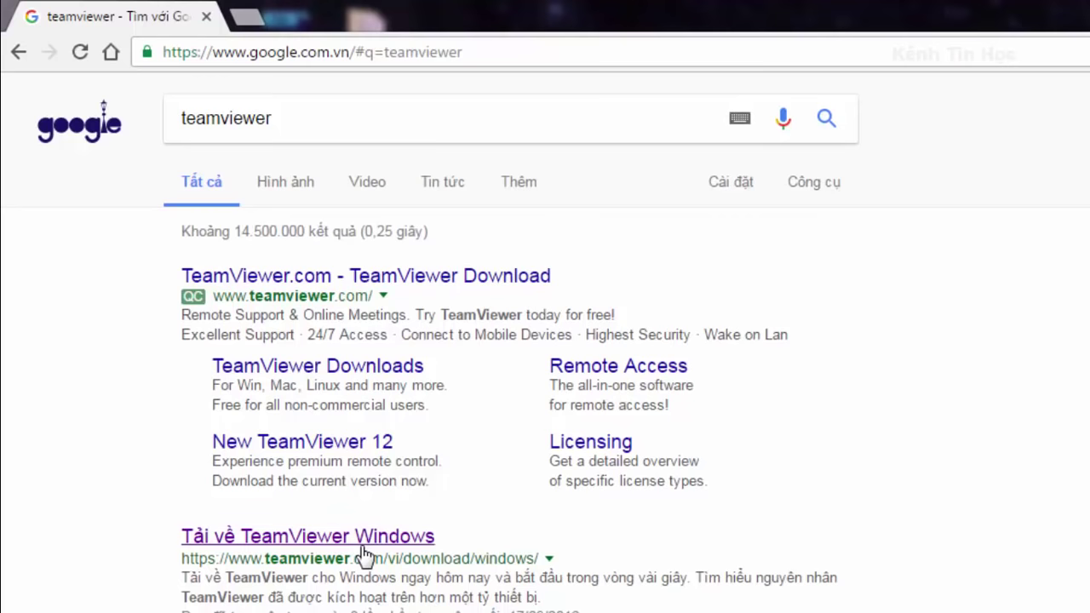
Open the 'Tải về TeamViewer Windows' result from the Google search for teamviewer.
left_click(365, 534)
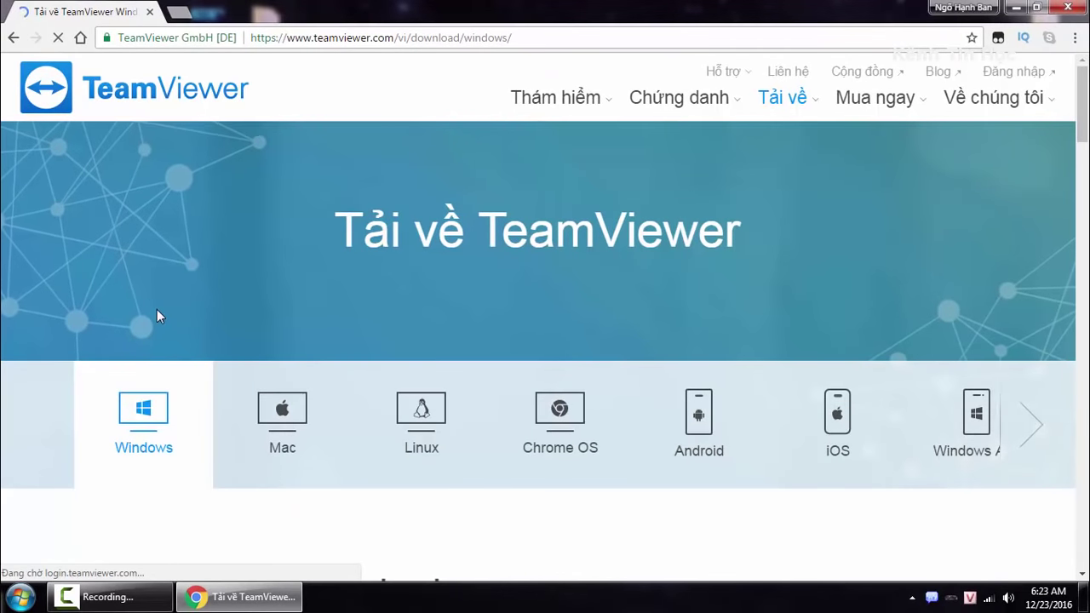
Download the TeamViewer installer and save it to the Desktop as TeamViewer_Setup_vi.
scroll(156, 309, "down", 5)
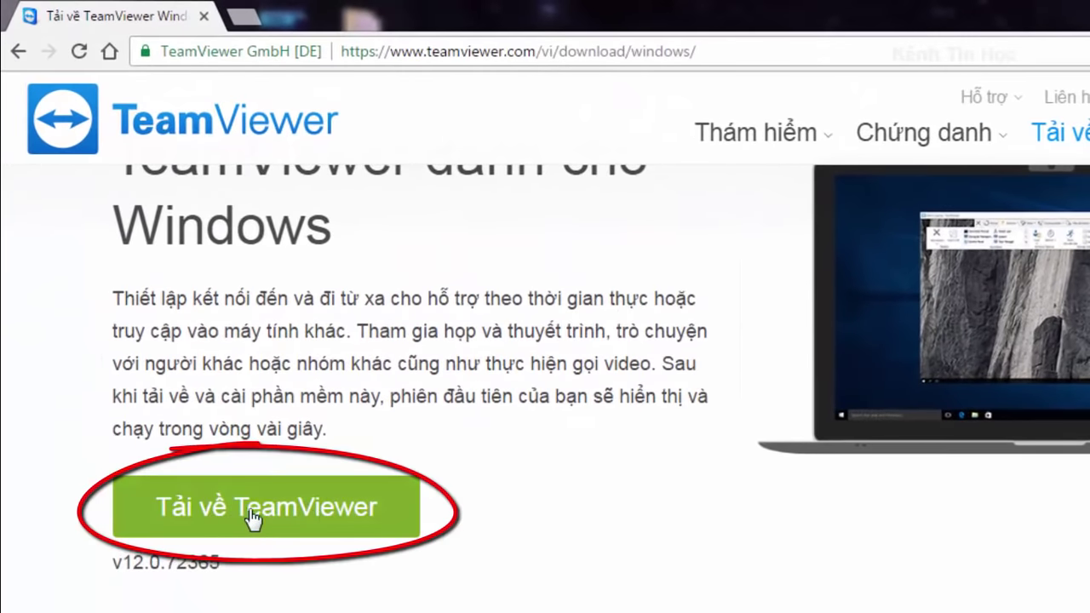
left_click(277, 517)
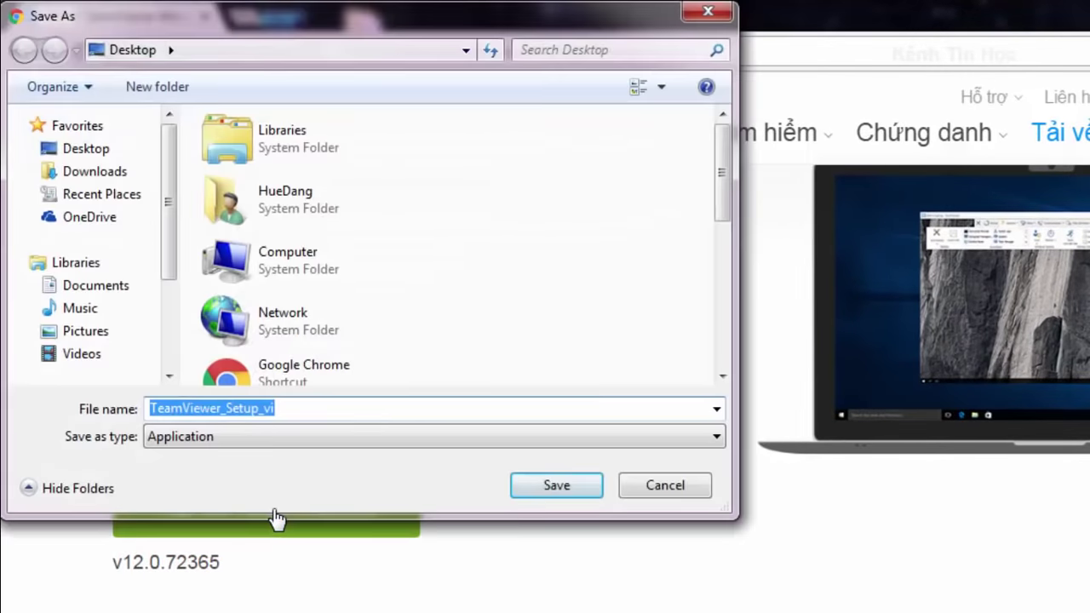
left_click(75, 148)
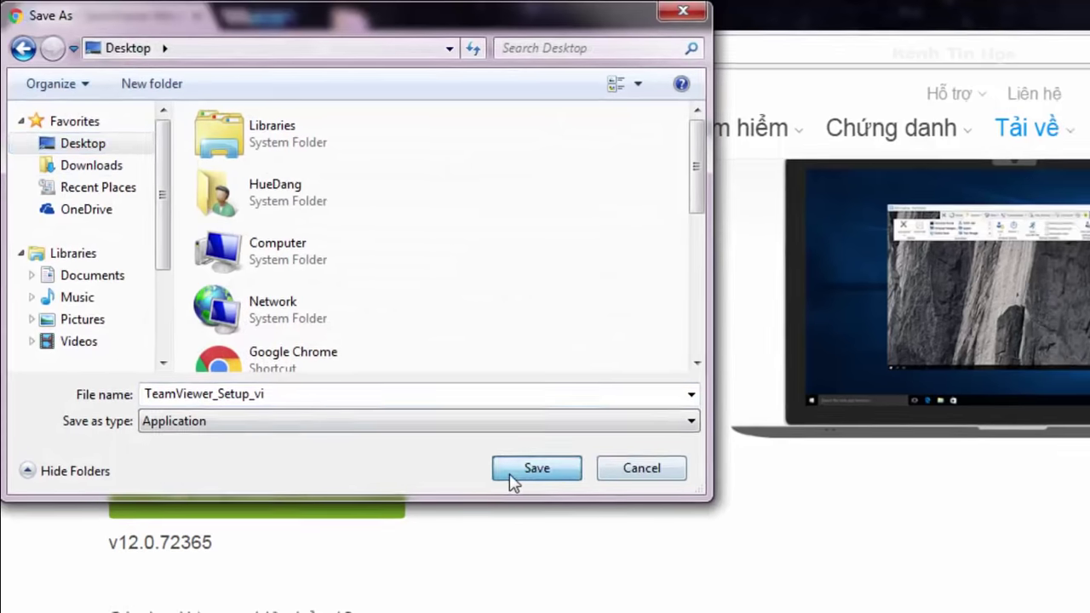
left_click(511, 475)
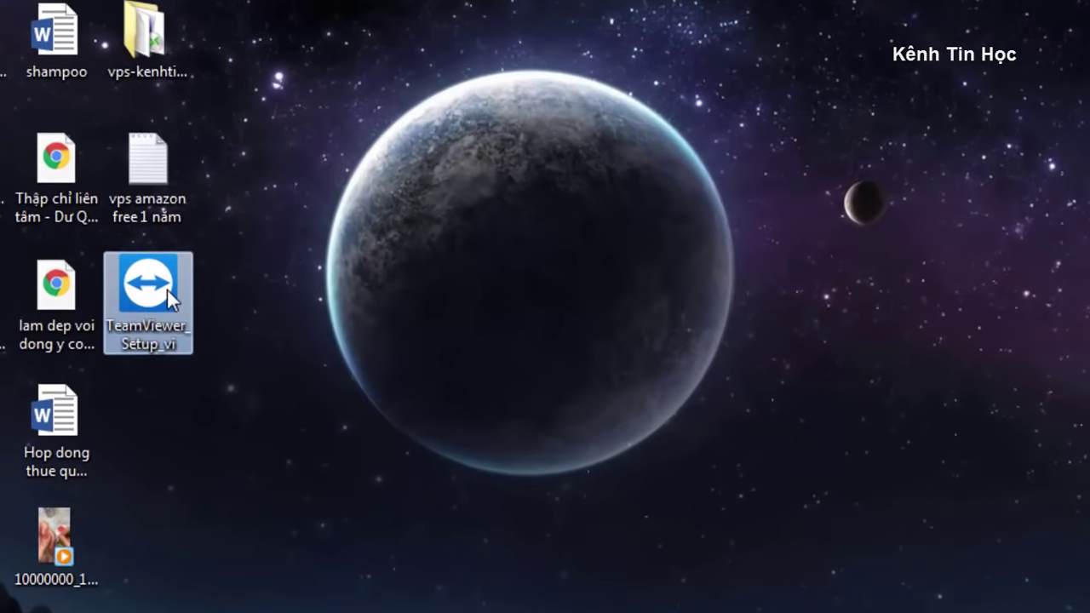
Run TeamViewer_Setup_vi and install it for personal, non-commercial use.
double_click(170, 294)
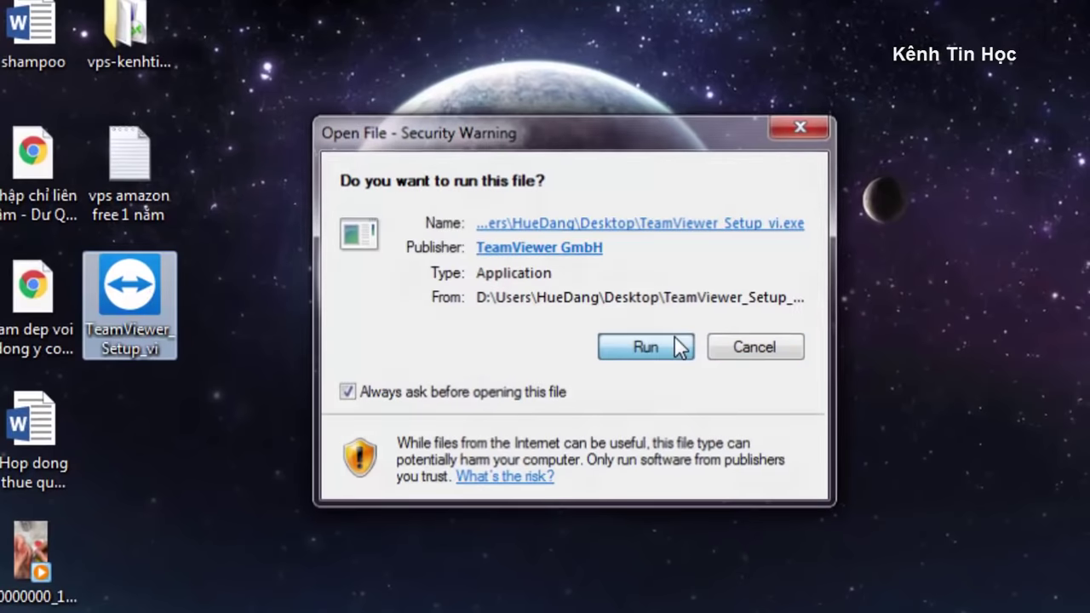
left_click(676, 340)
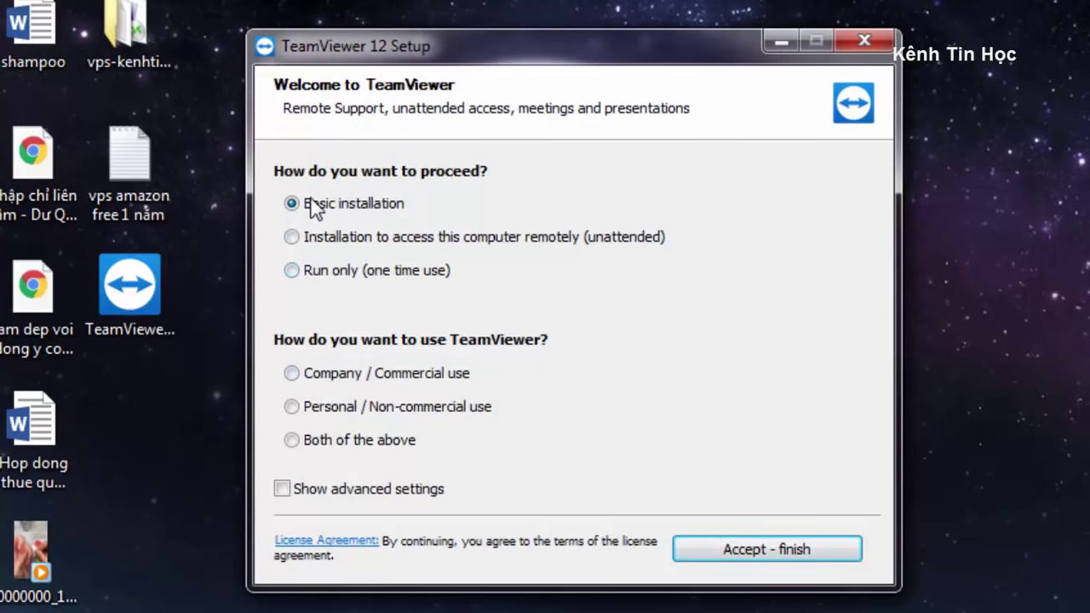
left_click(298, 412)
left_click(757, 552)
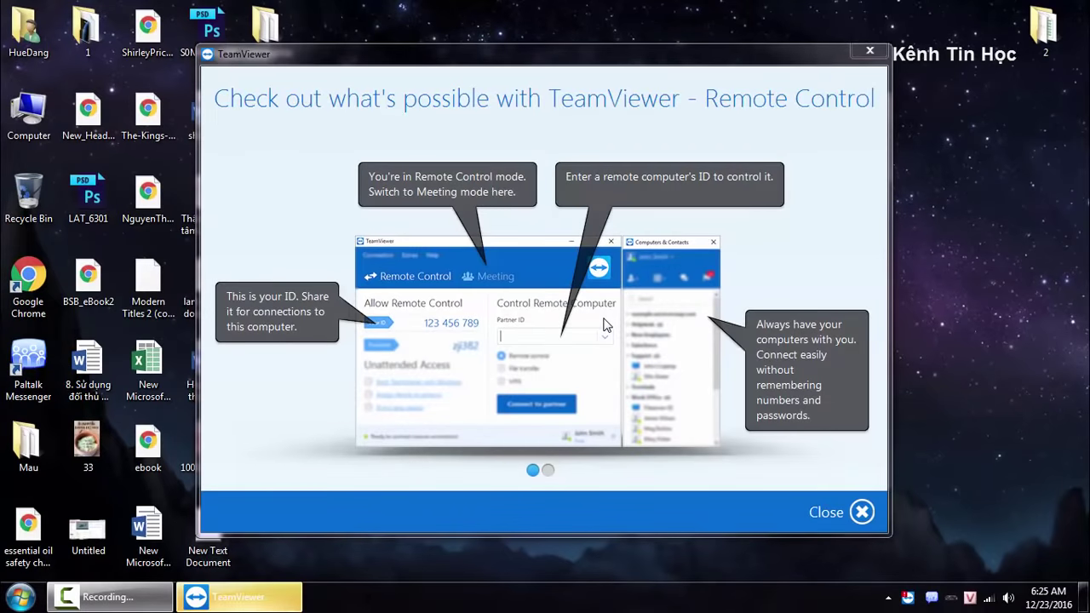
Close the introduction tour and move the TeamViewer window up and to the right.
left_click(861, 513)
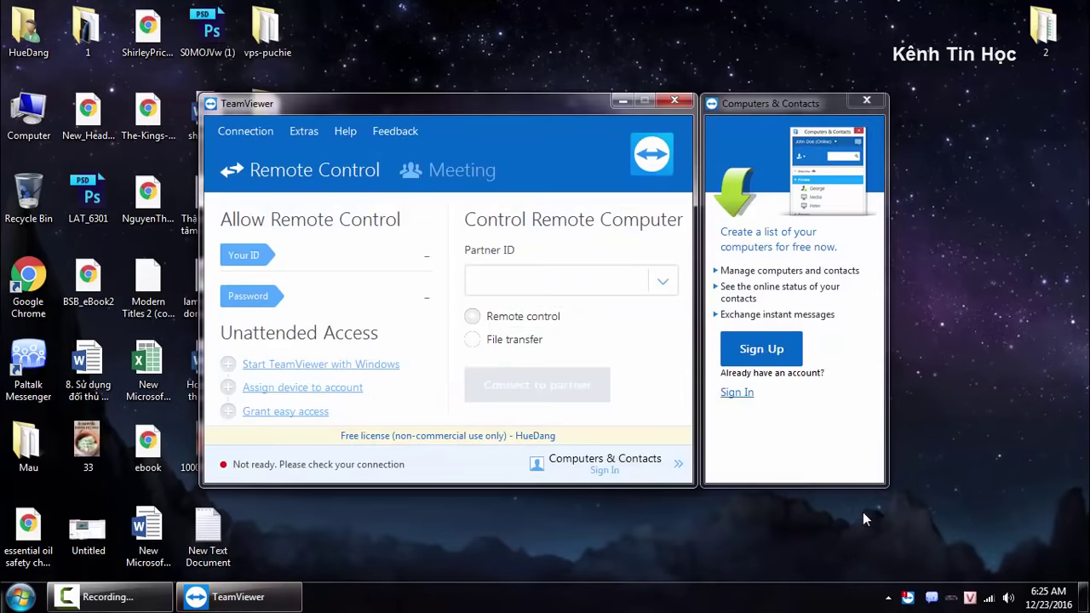
type("883902282")
left_click_drag(520, 100, 617, 83)
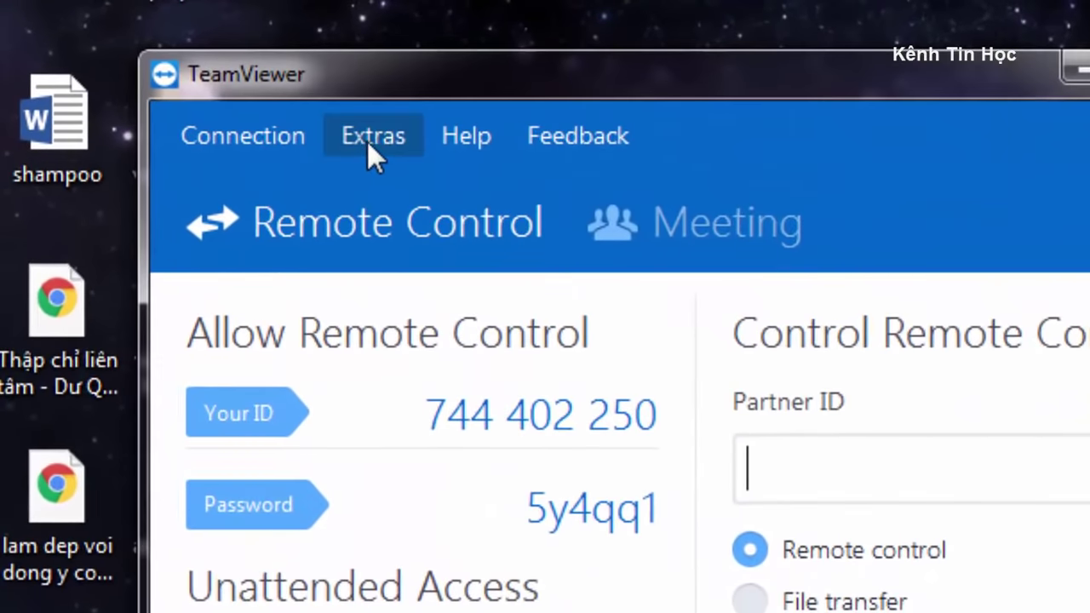
Uncheck 'Start TeamViewer with Windows' in Extras > Options and apply.
left_click(367, 141)
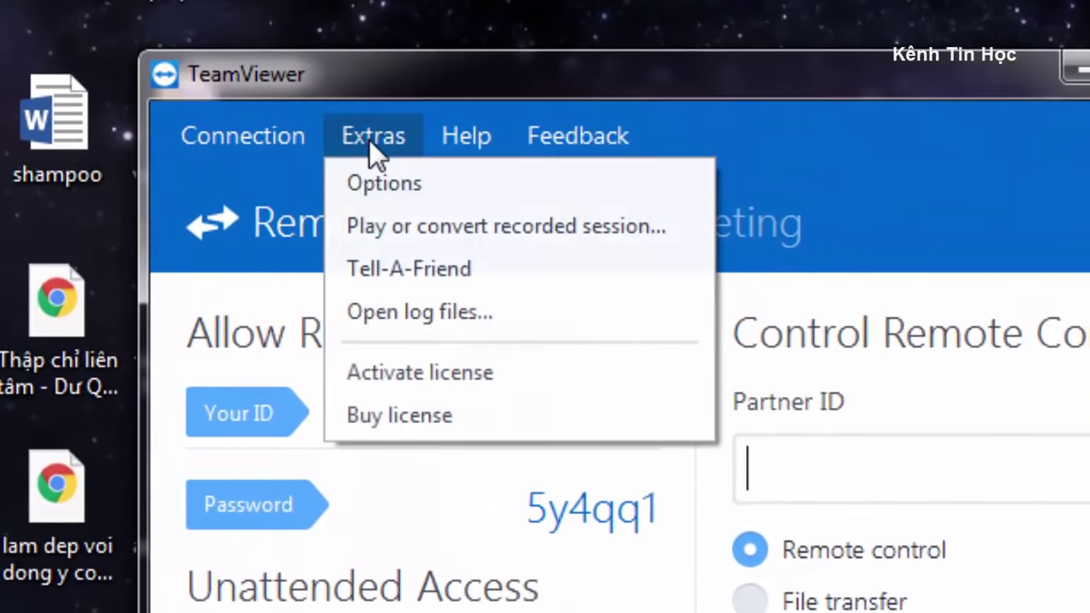
left_click(388, 186)
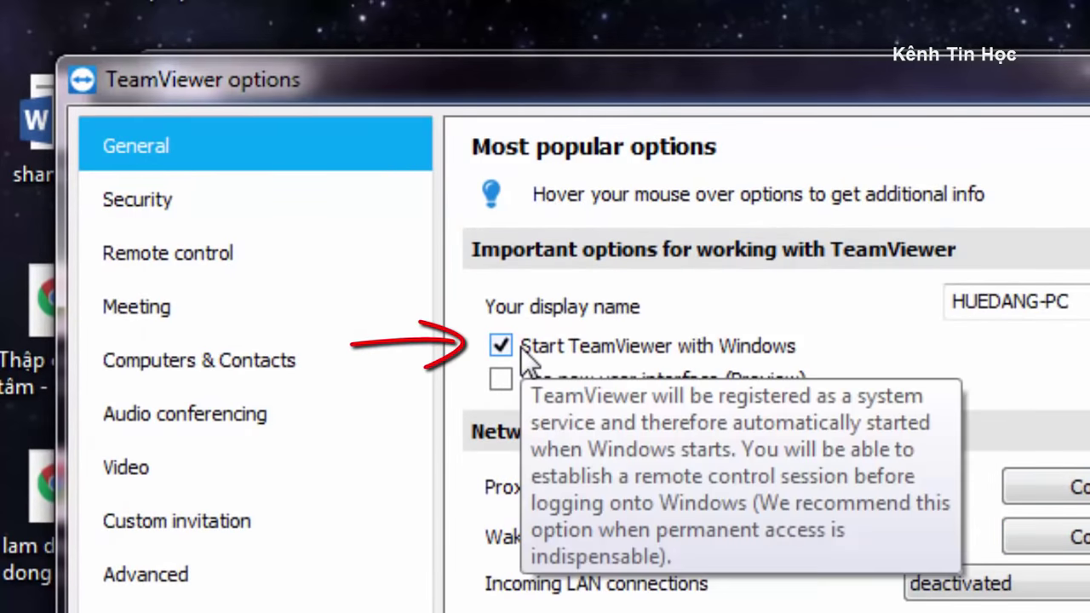
left_click(503, 346)
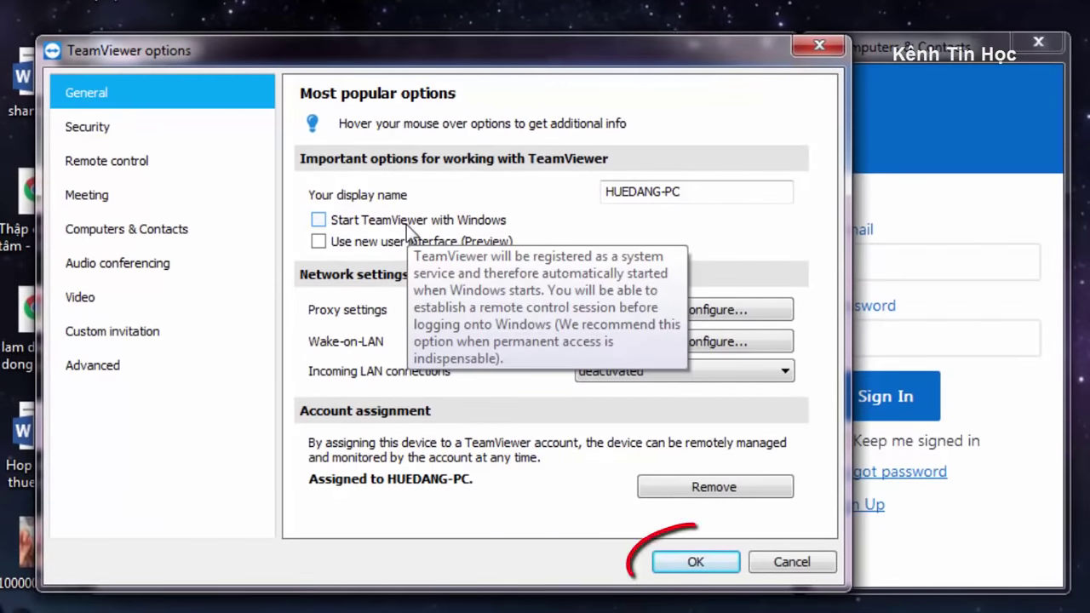
left_click(696, 562)
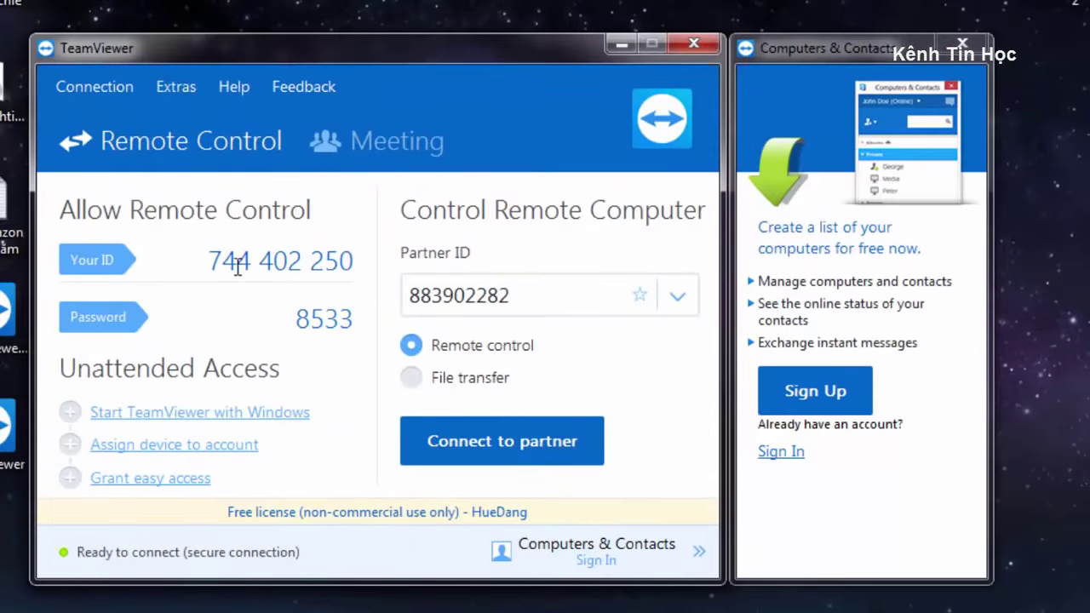
Highlight this computer's ID and the current access password in the main window.
left_click_drag(209, 260, 363, 270)
left_click(301, 260)
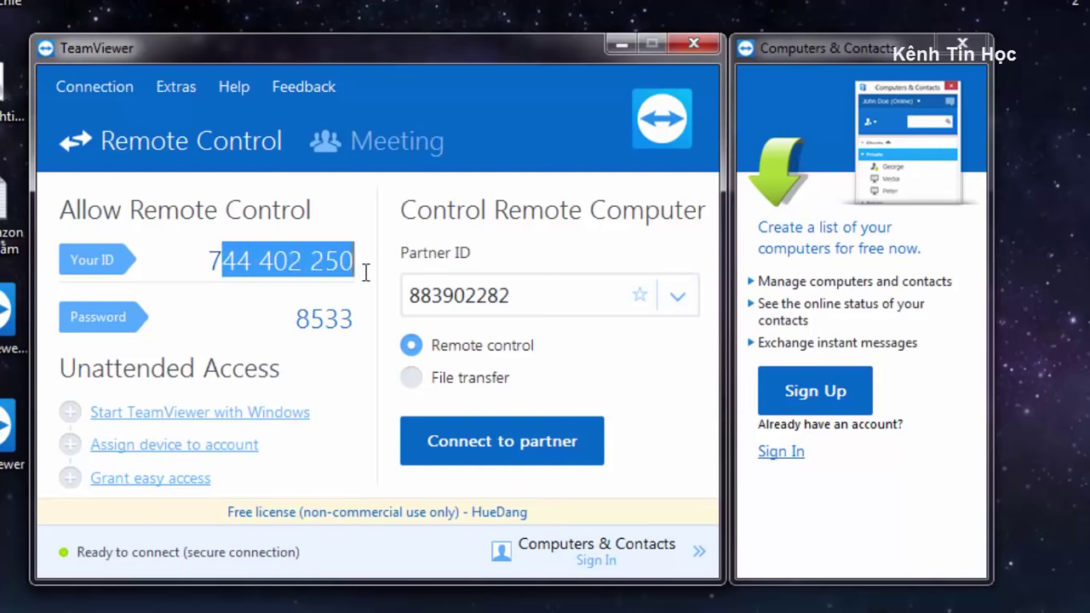
left_click(325, 261)
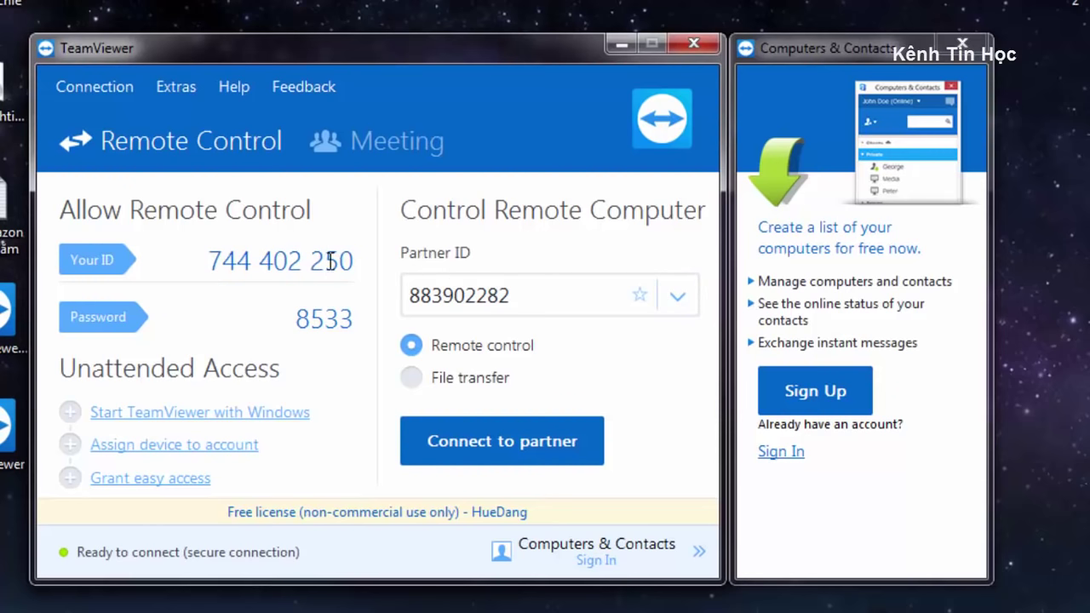
left_click_drag(212, 261, 355, 264)
left_click_drag(298, 315, 370, 319)
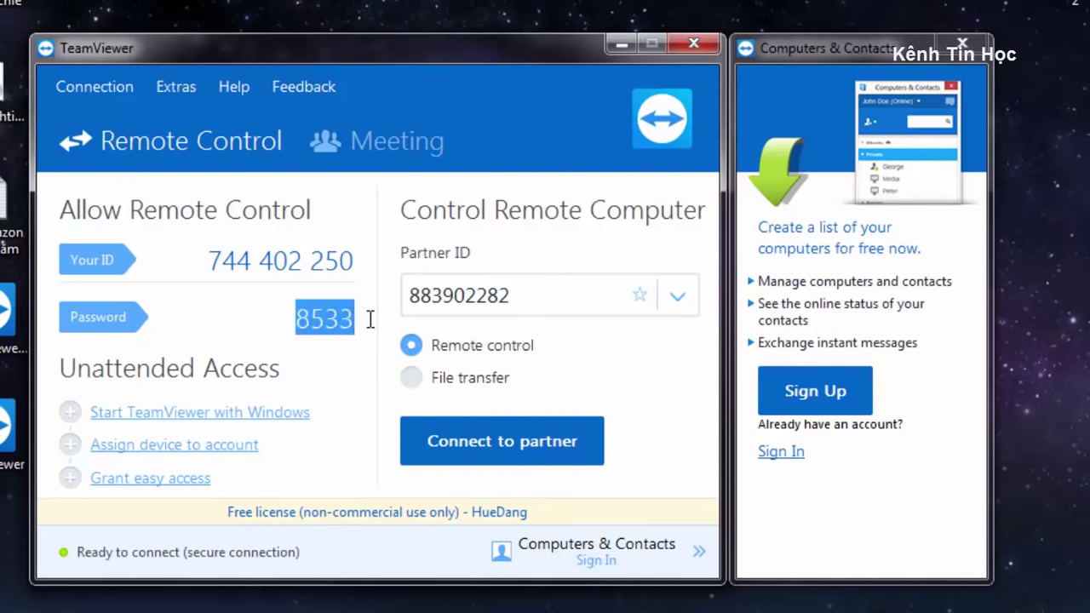
left_click_drag(212, 260, 356, 262)
left_click_drag(297, 316, 365, 319)
left_click(330, 318)
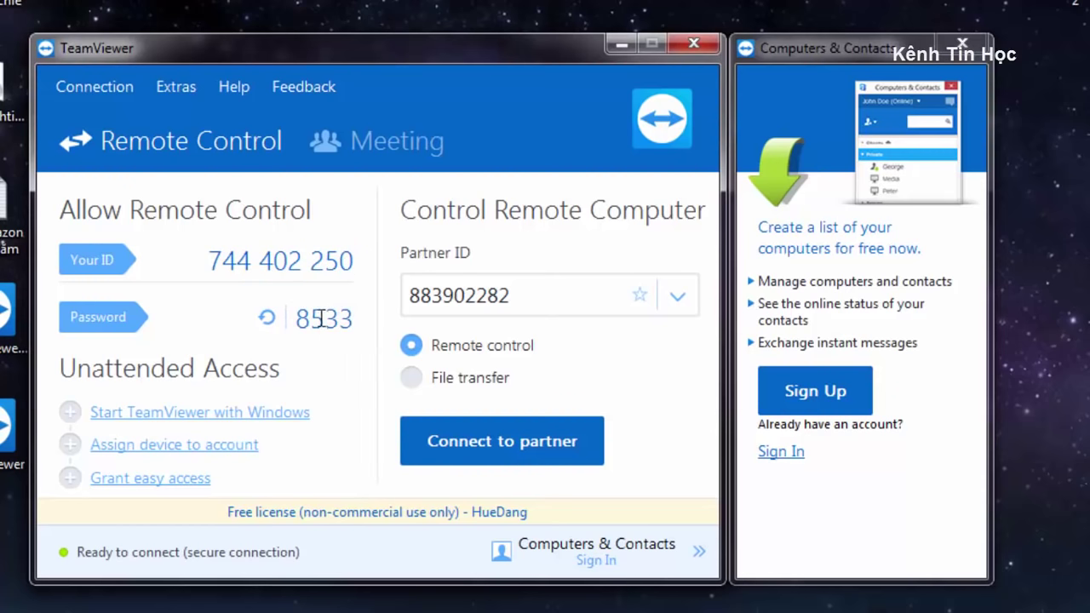
Generate a new random access password twice from the password options.
left_click(267, 317)
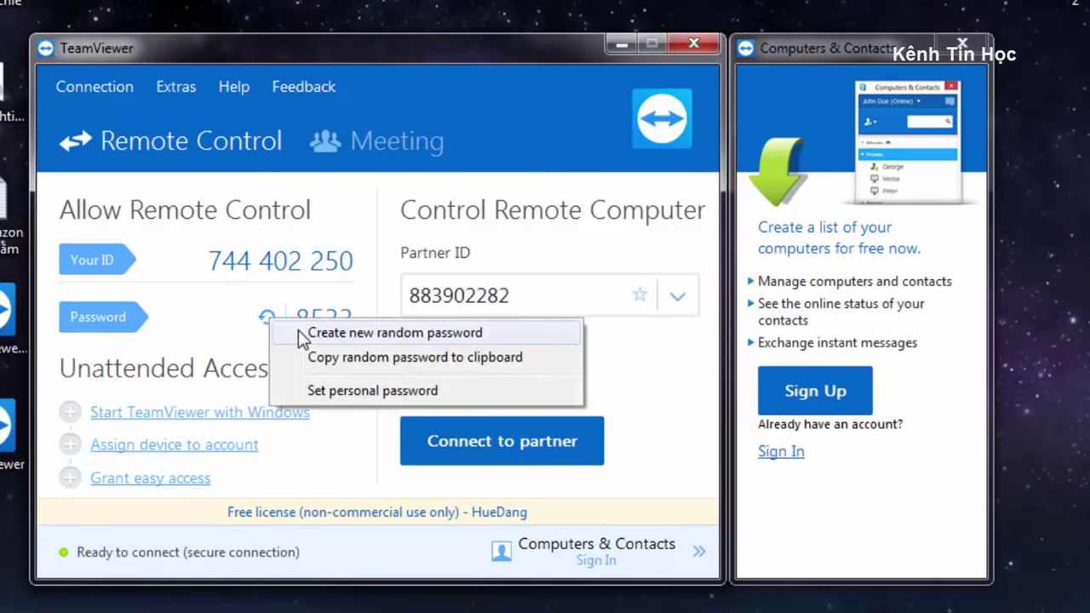
left_click(449, 339)
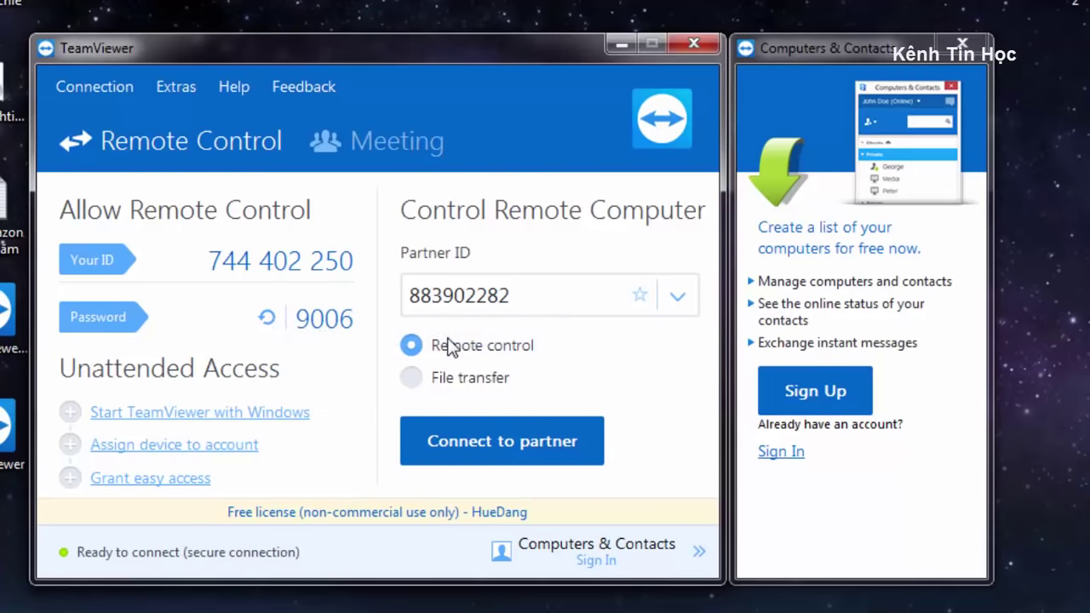
left_click(266, 318)
left_click(301, 336)
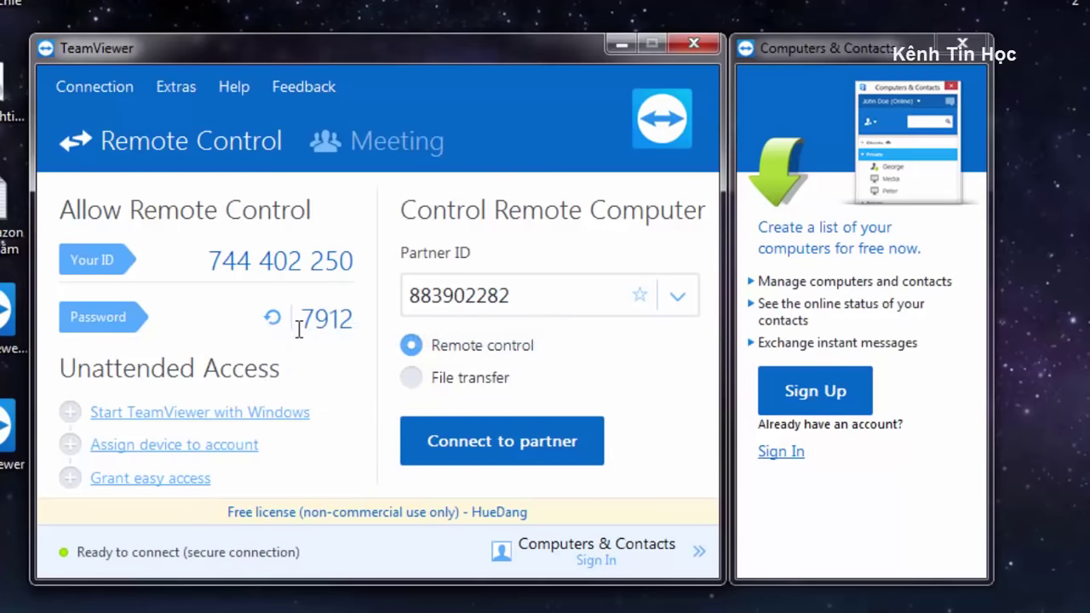
Delete the old partner ID from the Partner ID field.
left_click_drag(213, 262, 357, 317)
left_click(334, 331)
left_click(540, 297)
key("BackSpace")
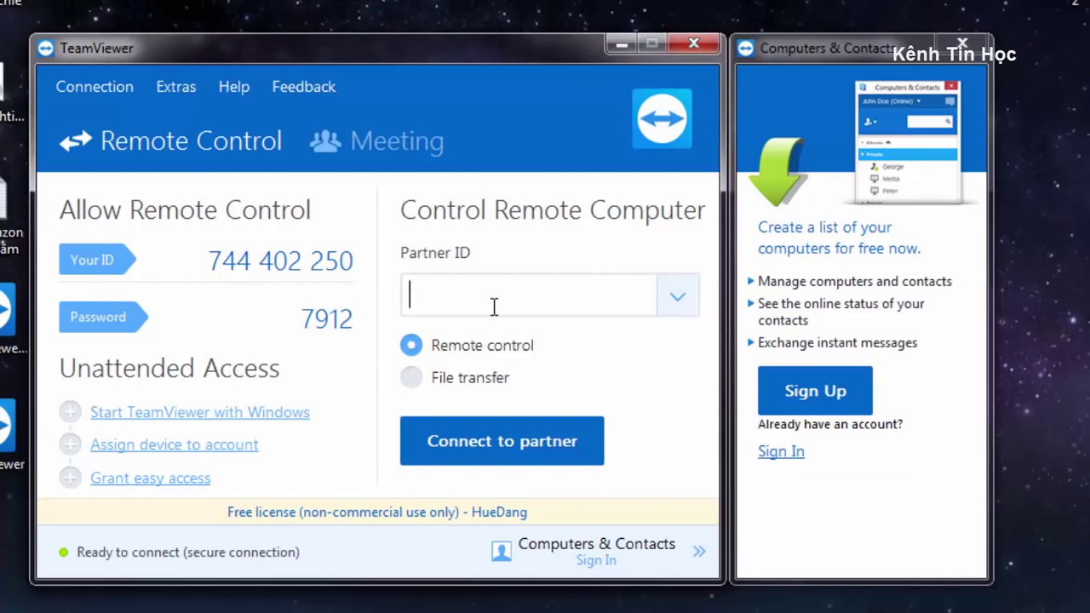
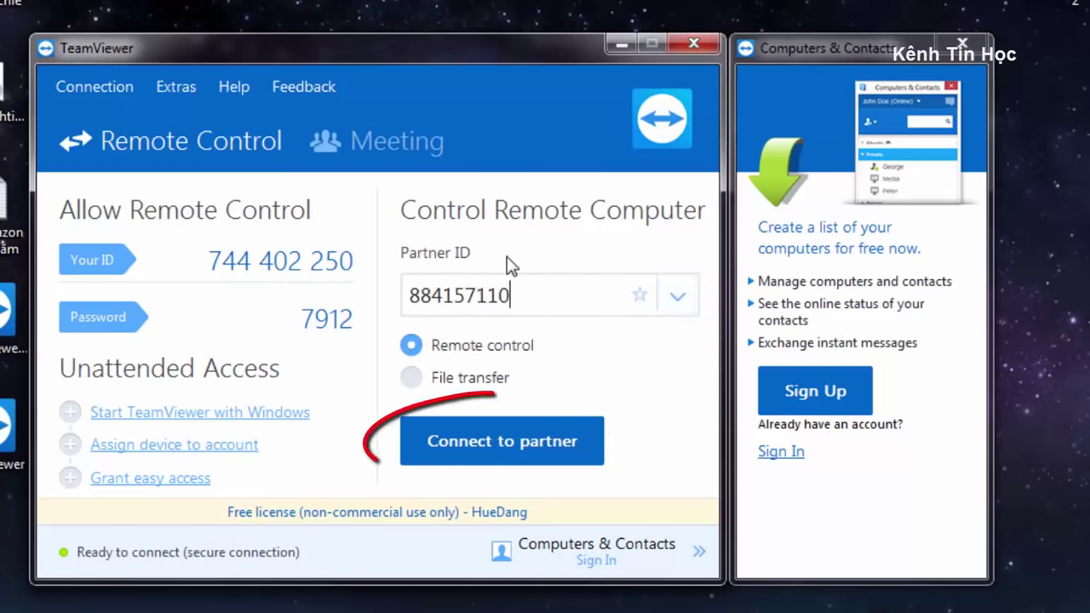
Enter the partner's ID, connect for remote control, and log on with the partner's password.
left_click(481, 451)
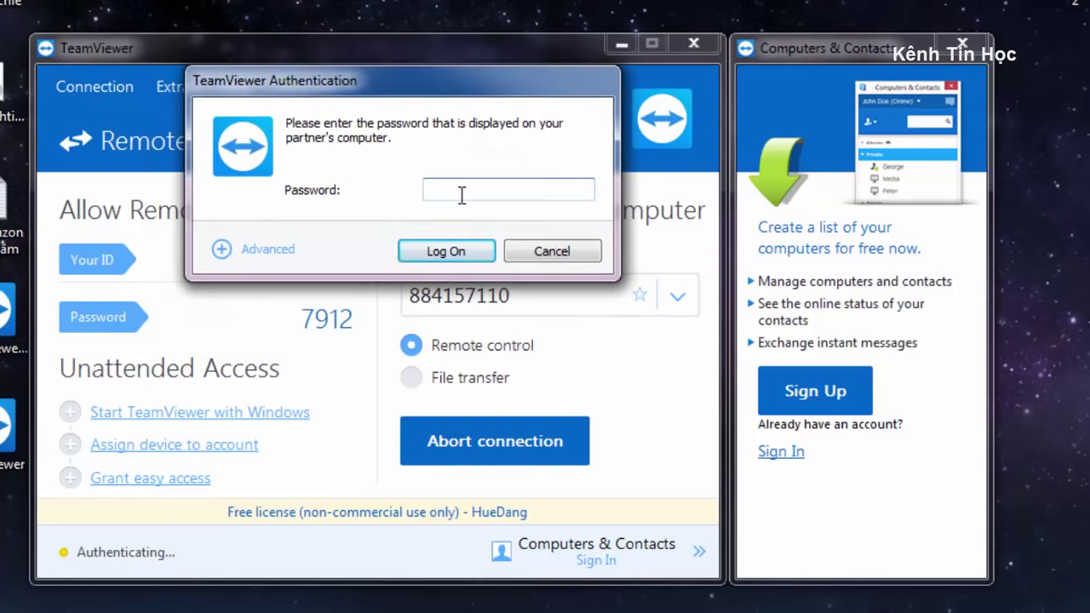
type("12")
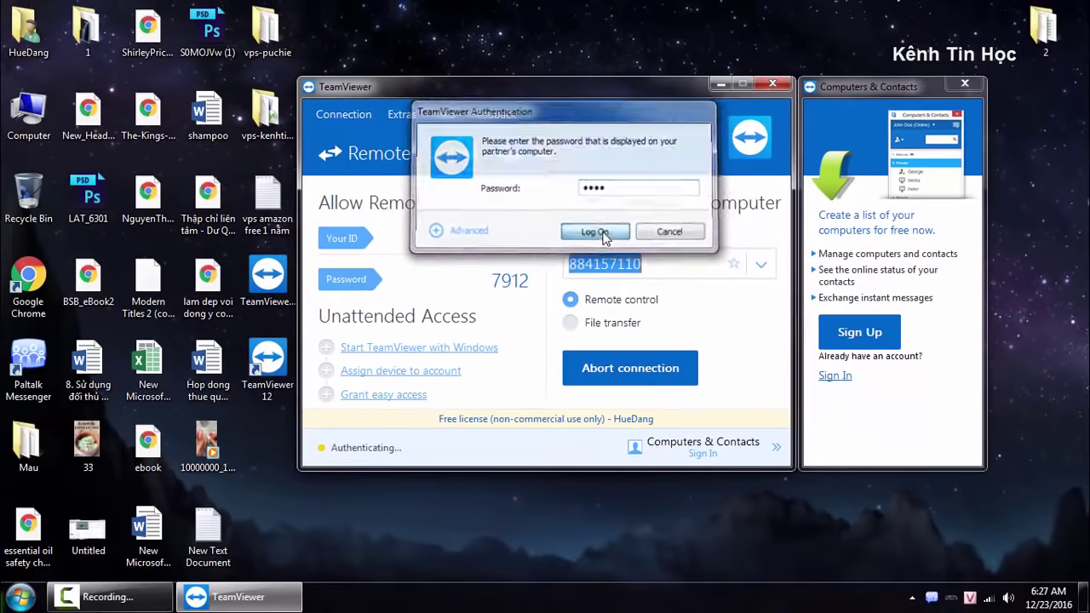
left_click(450, 252)
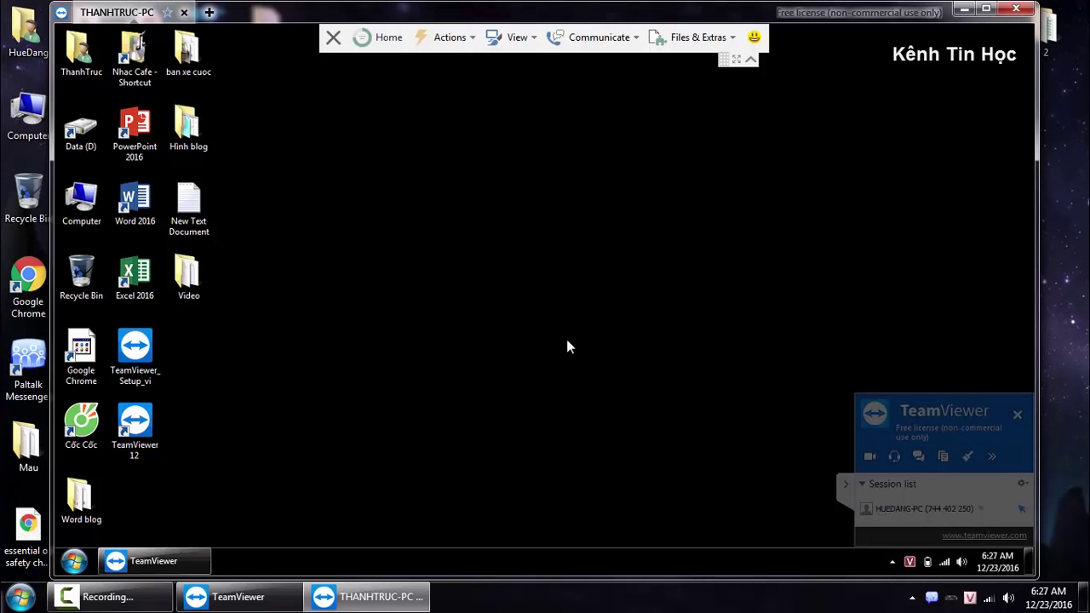
Browse the remote computer's Local Disk (C:), then show the Files & Extras options.
double_click(81, 205)
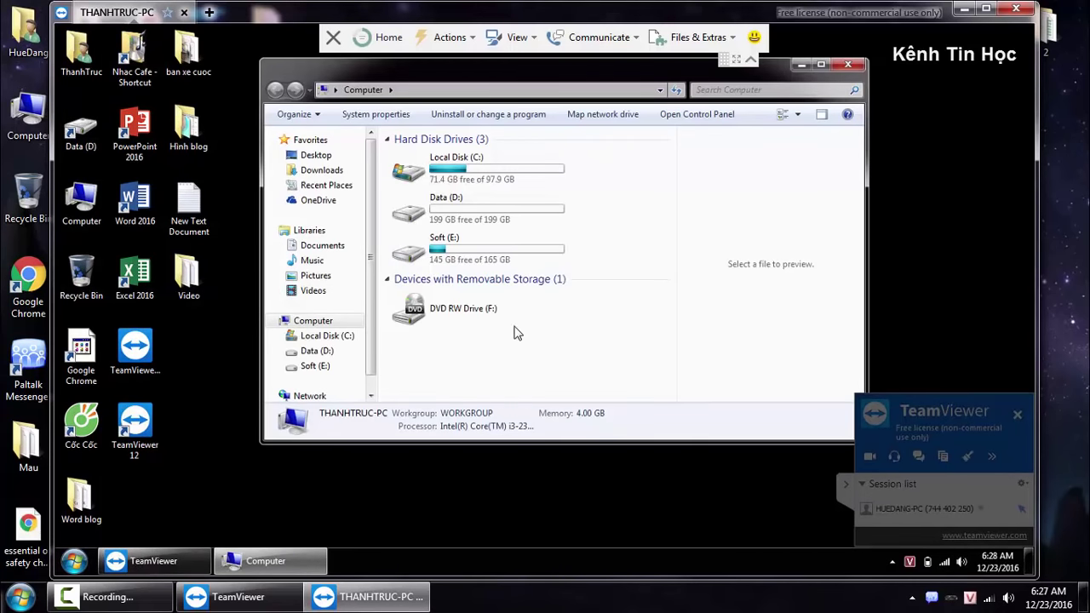
left_click(543, 177)
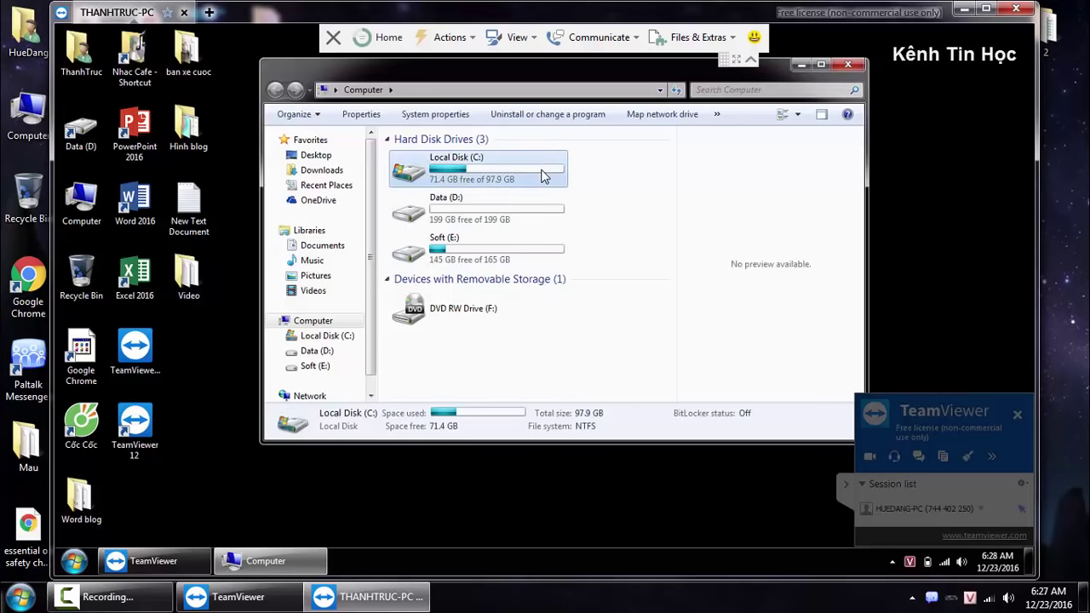
double_click(543, 176)
left_click(848, 66)
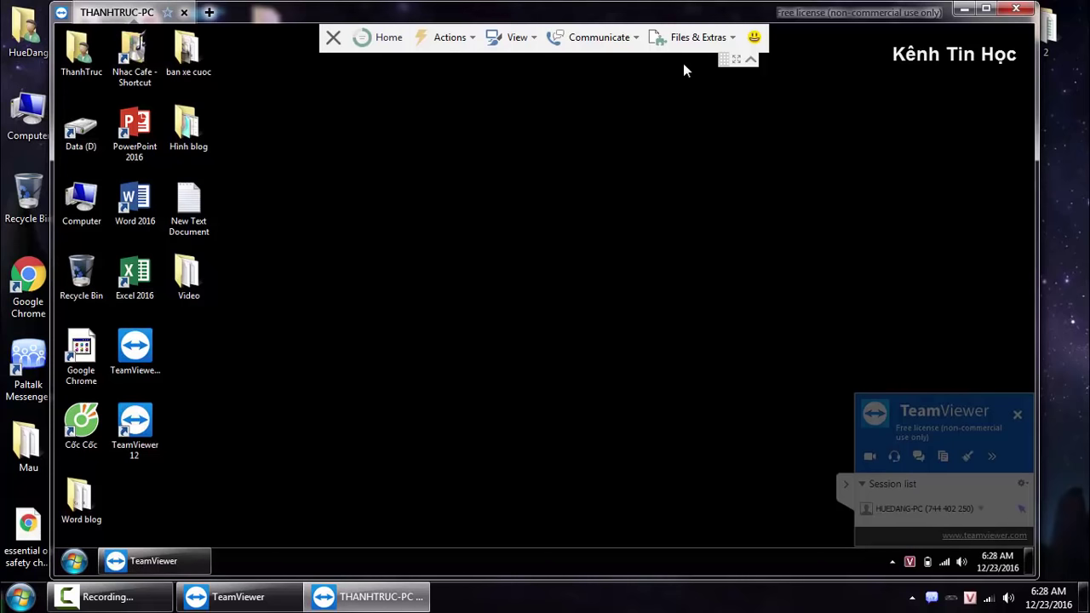
left_click(704, 44)
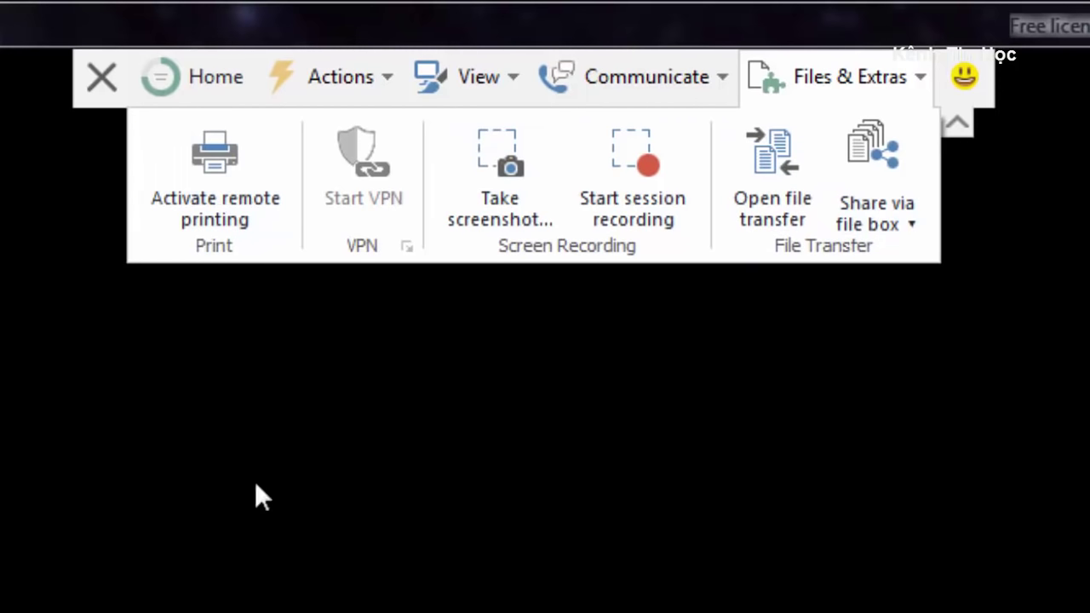
Open a session chat, send 'hi' to the partner, and reply 'ba' from the partner's side.
left_click(654, 86)
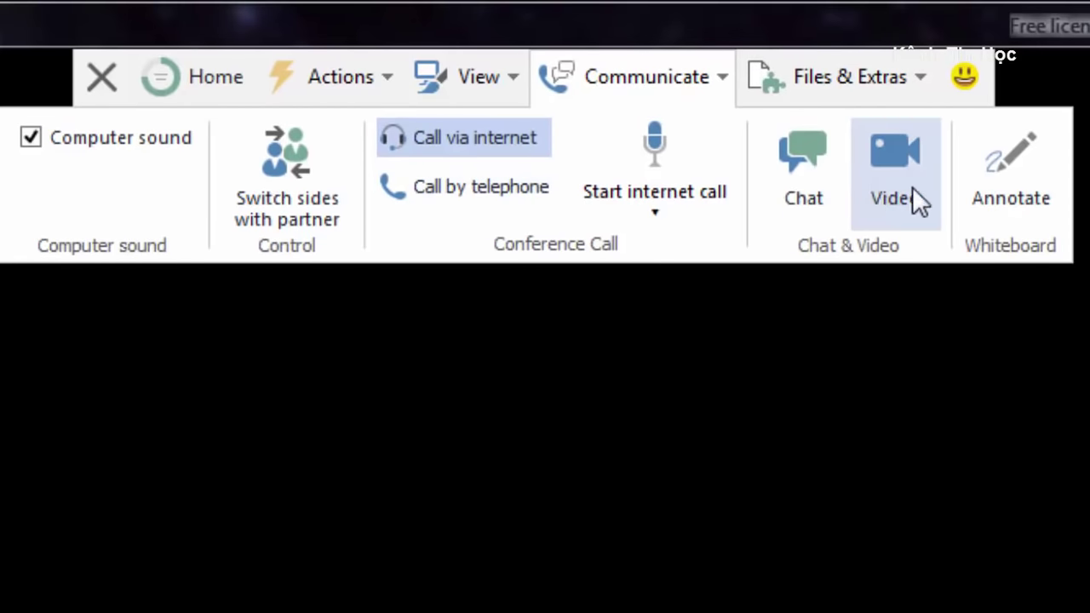
left_click(809, 192)
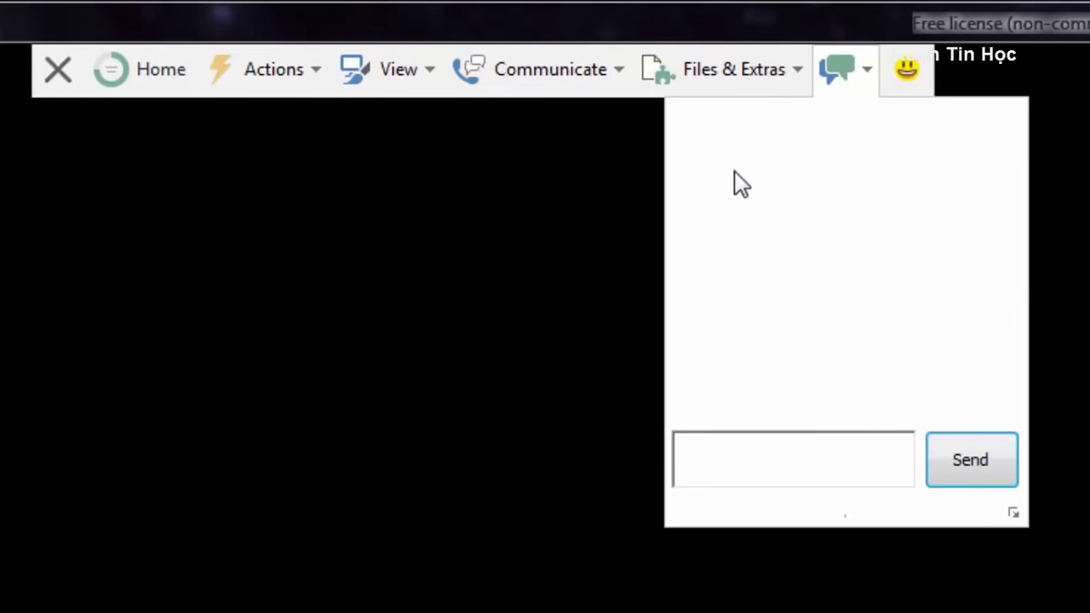
left_click(790, 442)
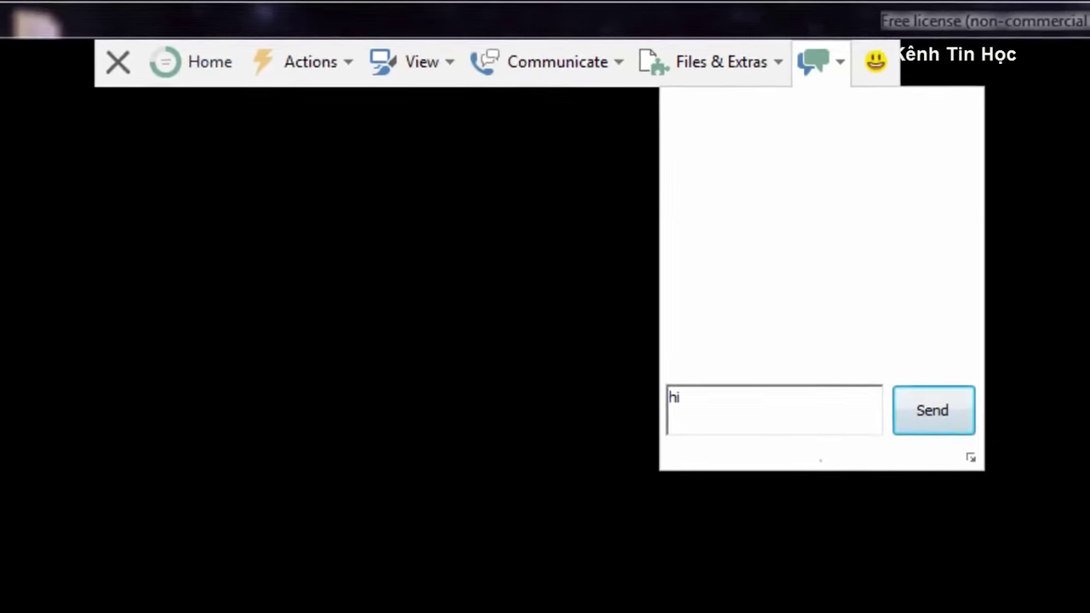
left_click(971, 460)
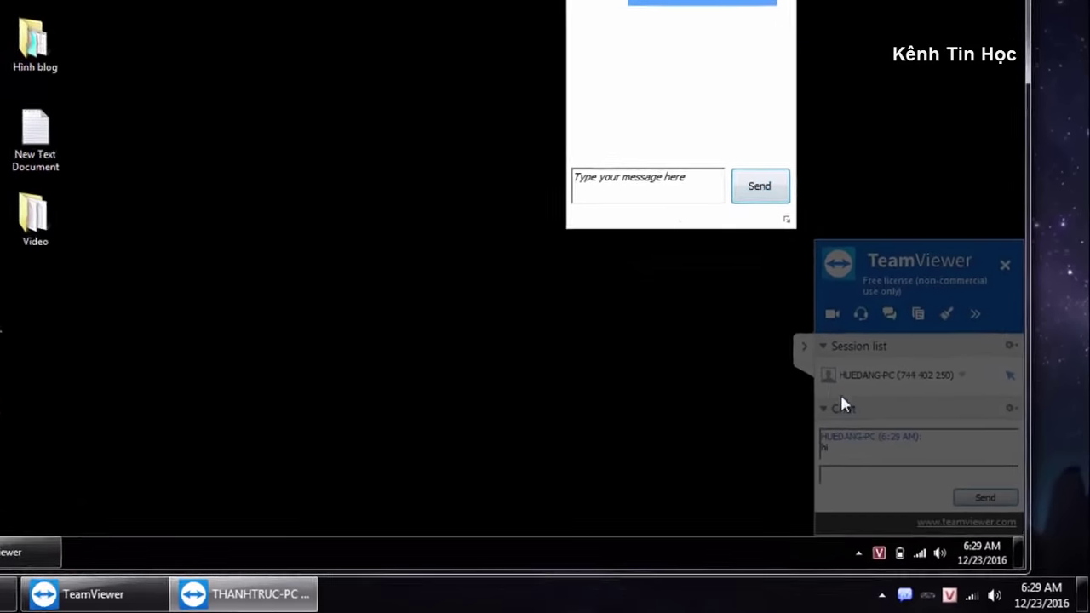
left_click(884, 473)
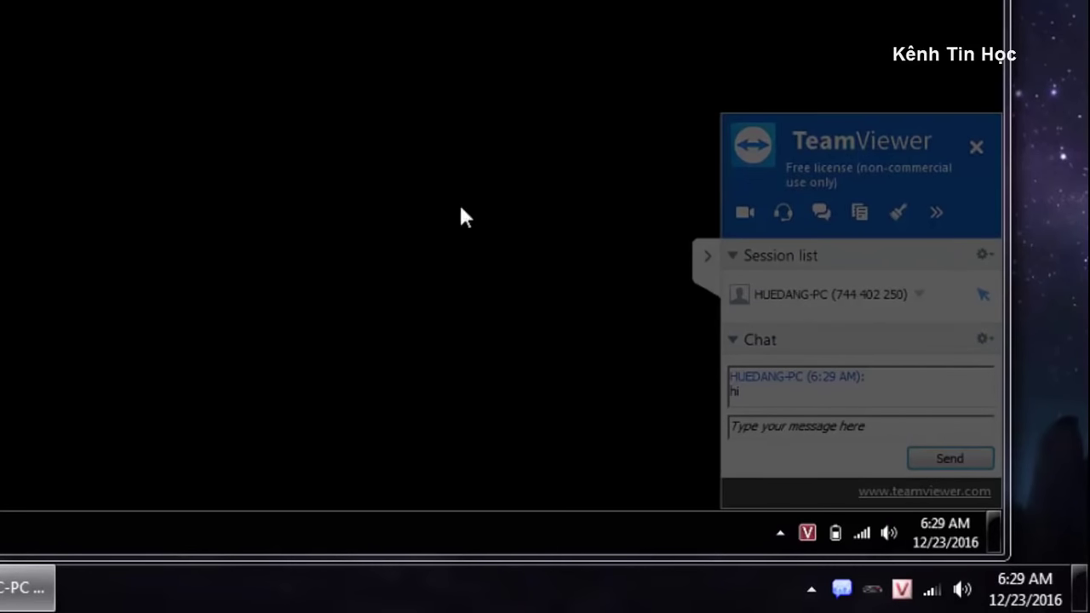
left_click(787, 425)
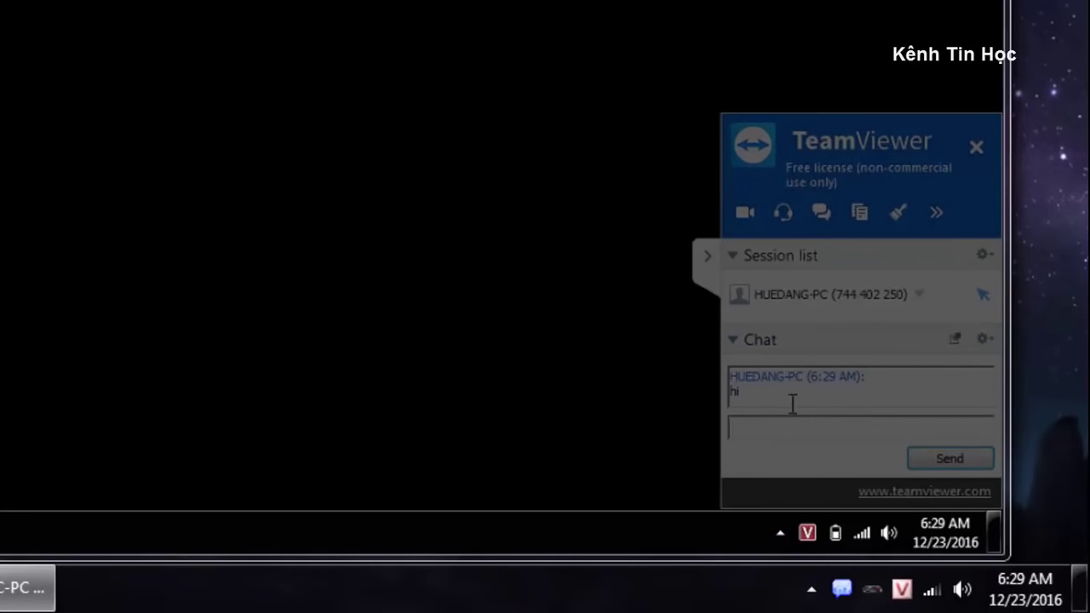
type("ba")
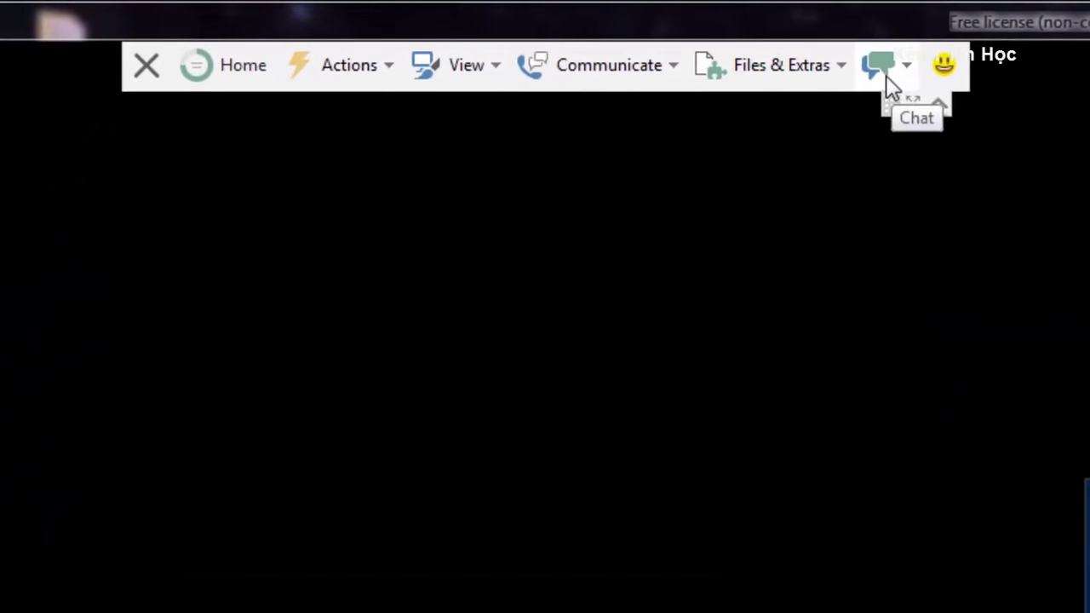
left_click(810, 59)
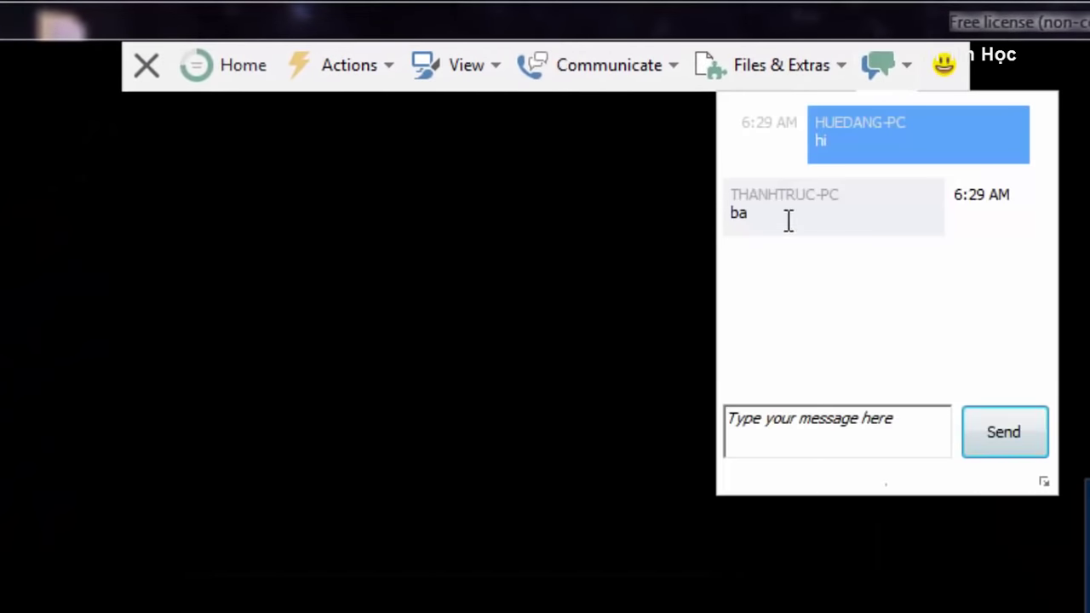
triple_click(760, 213)
left_click(811, 274)
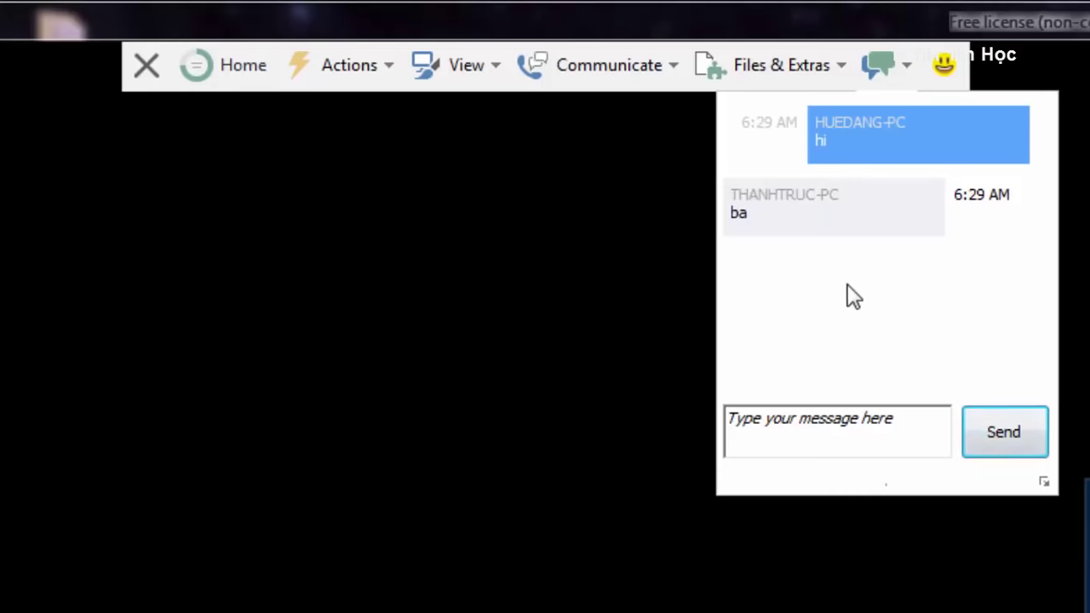
left_click(604, 66)
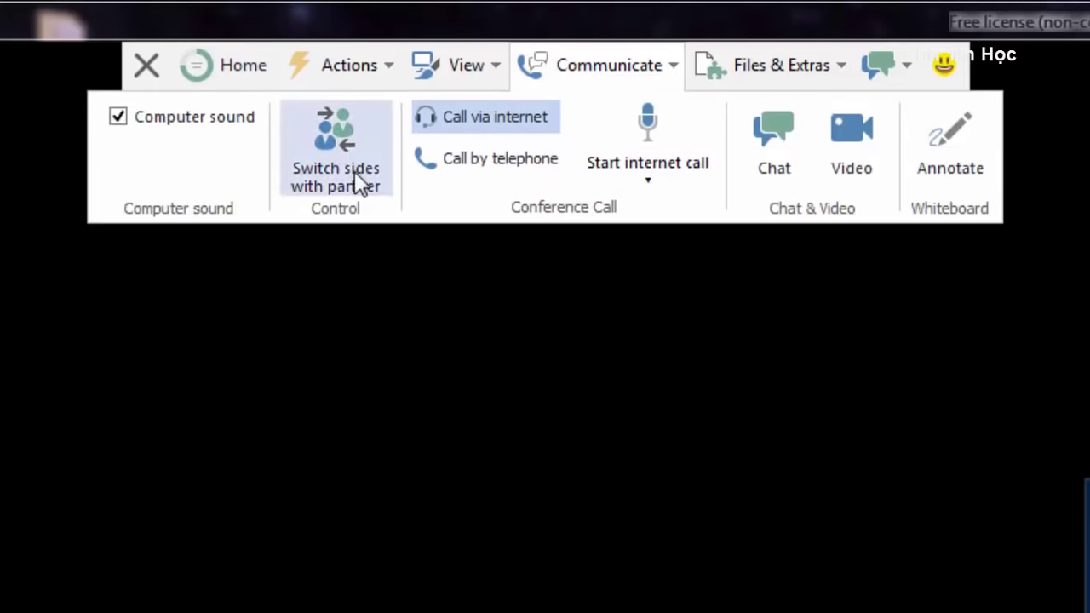
left_click(459, 68)
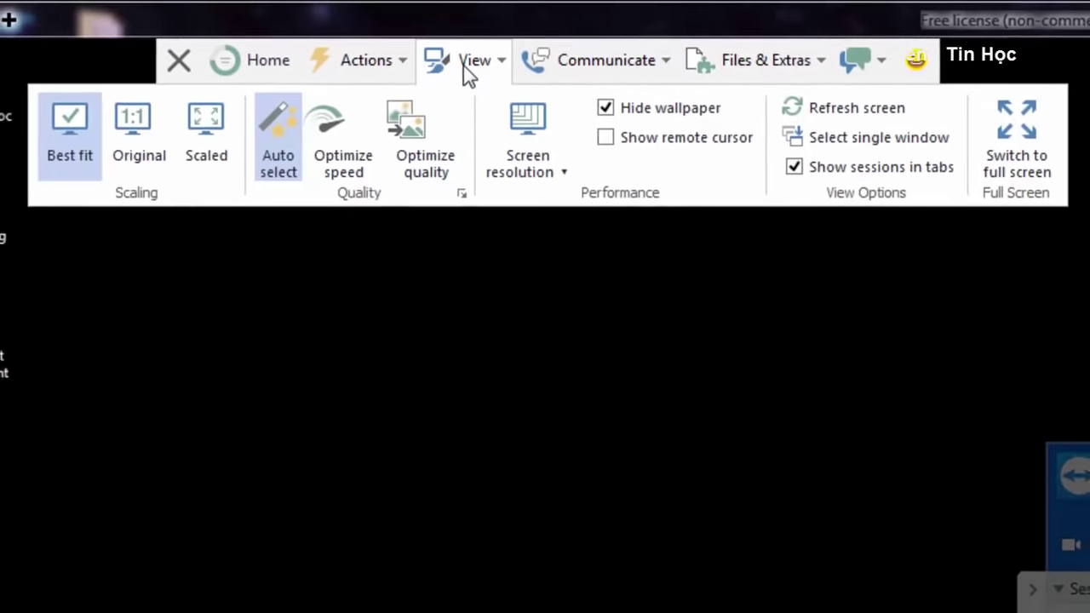
left_click(466, 68)
left_click(465, 70)
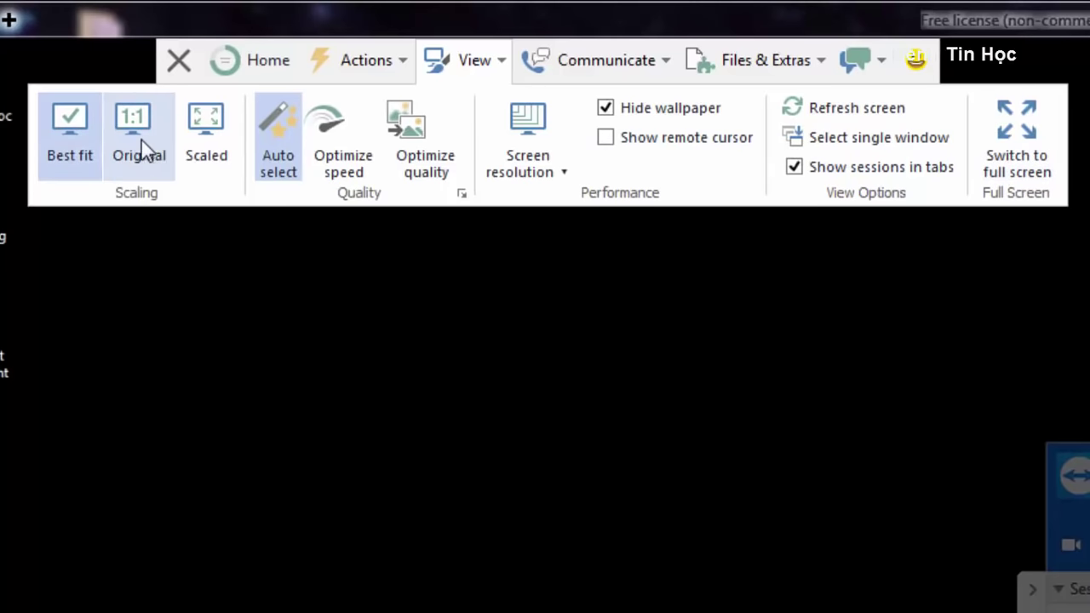
left_click(389, 78)
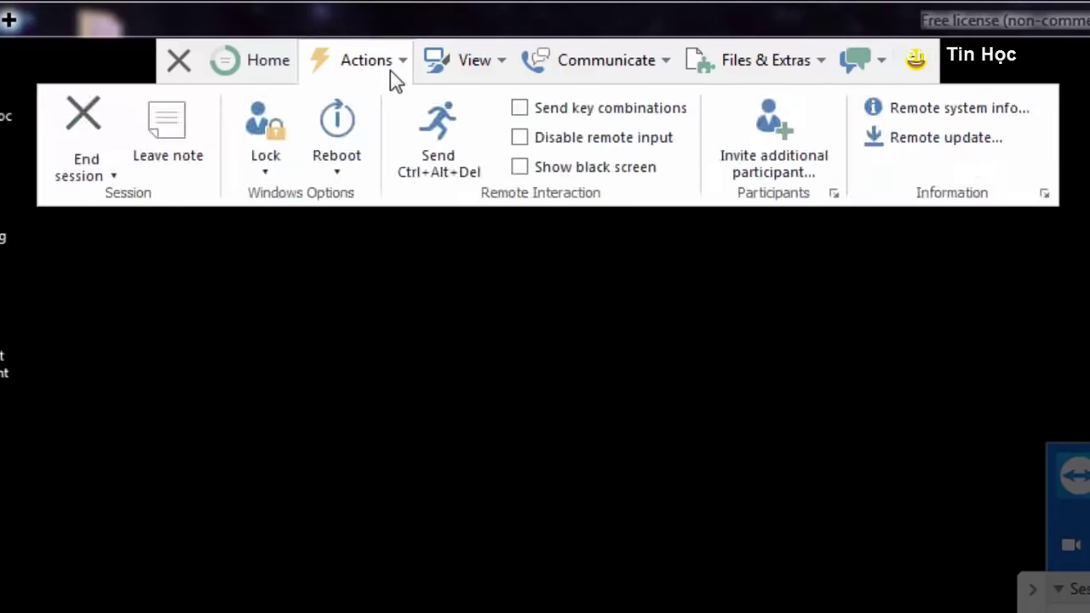
left_click(370, 77)
left_click(358, 80)
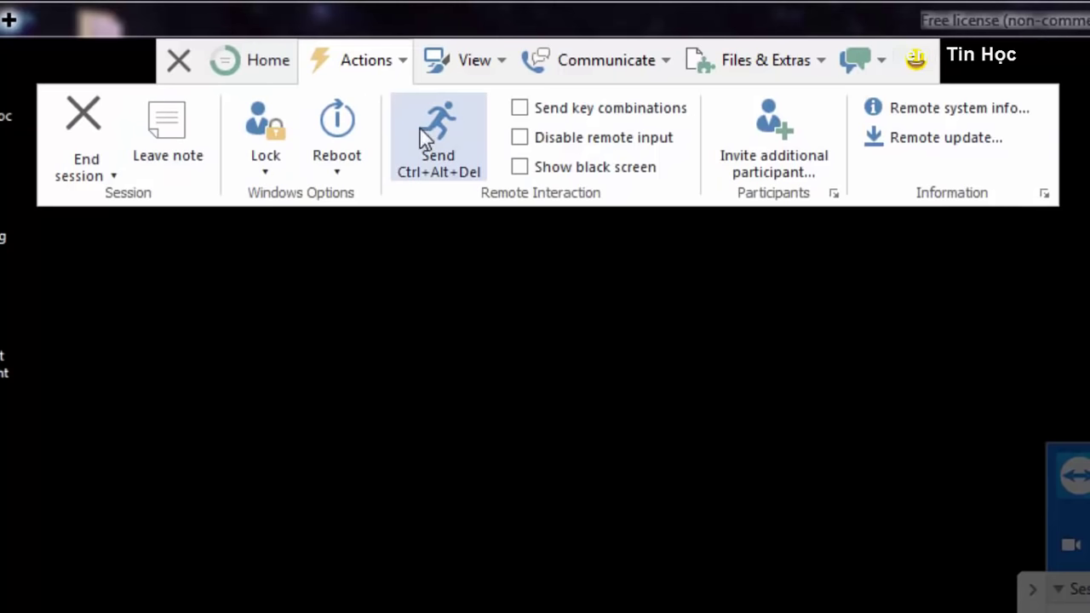
left_click(504, 441)
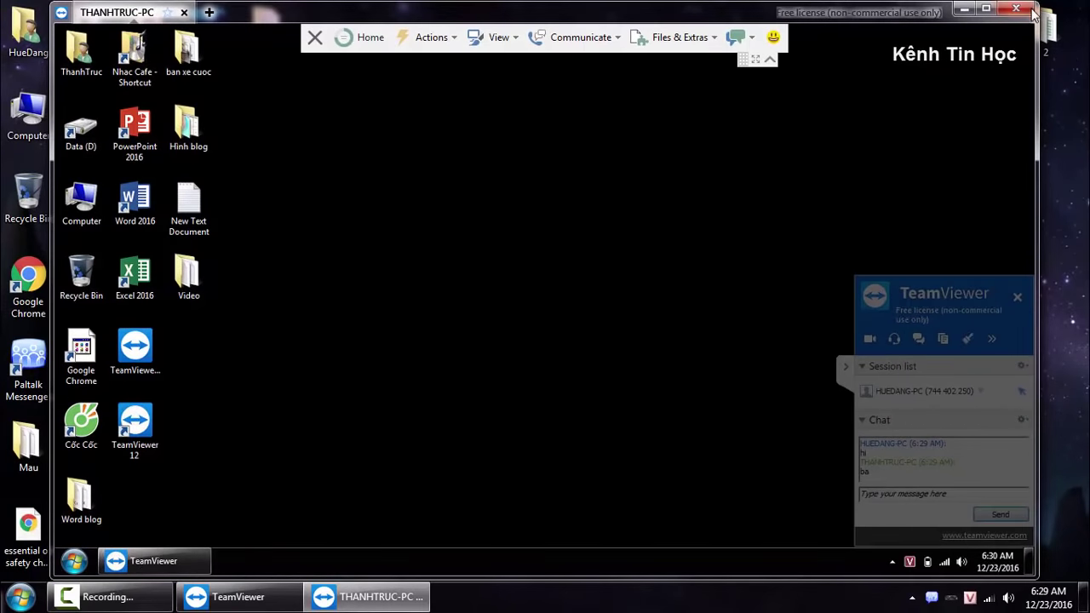
left_click(1016, 8)
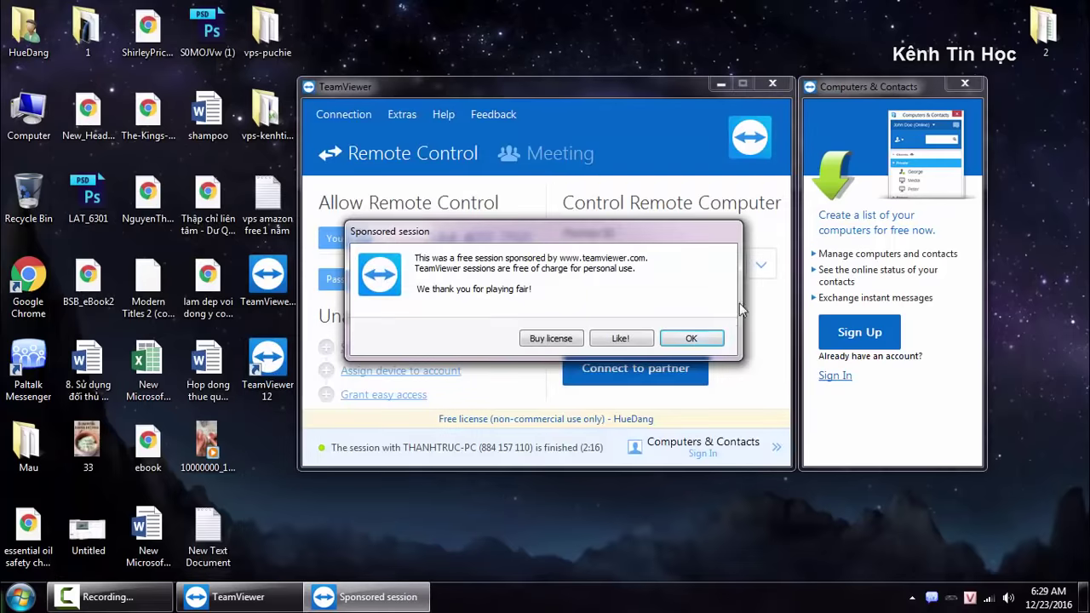
Dismiss the sponsored session notice and reconnect to the partner in File transfer mode.
left_click(691, 339)
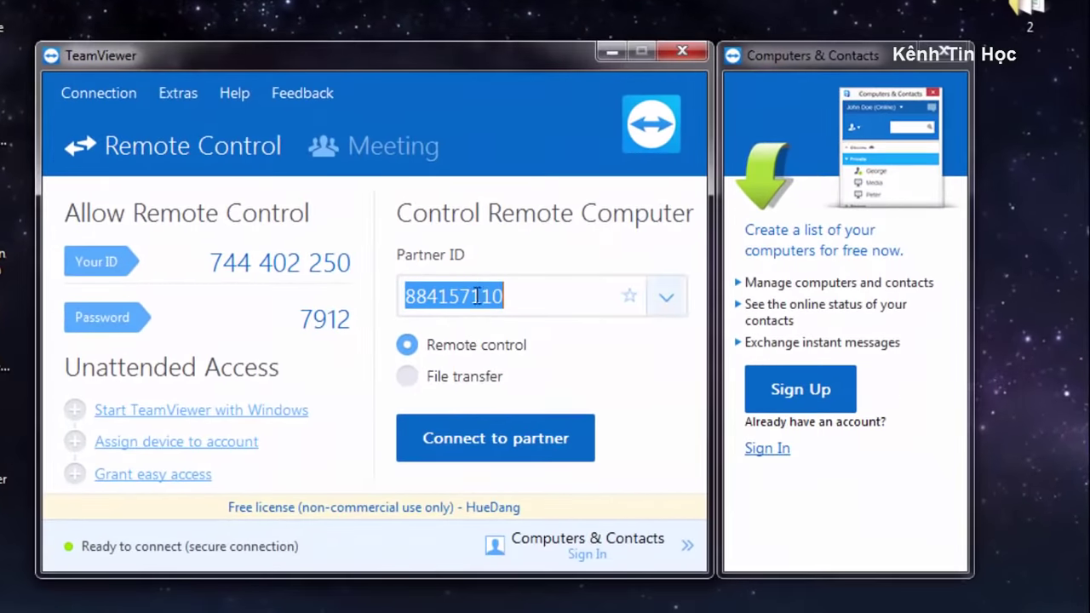
left_click(478, 296)
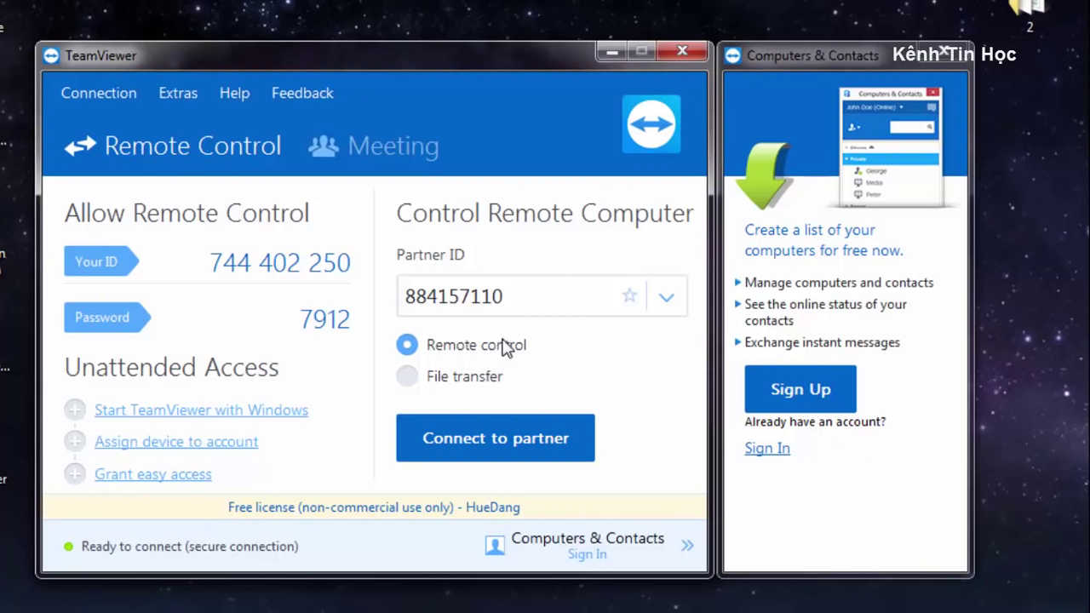
left_click(410, 380)
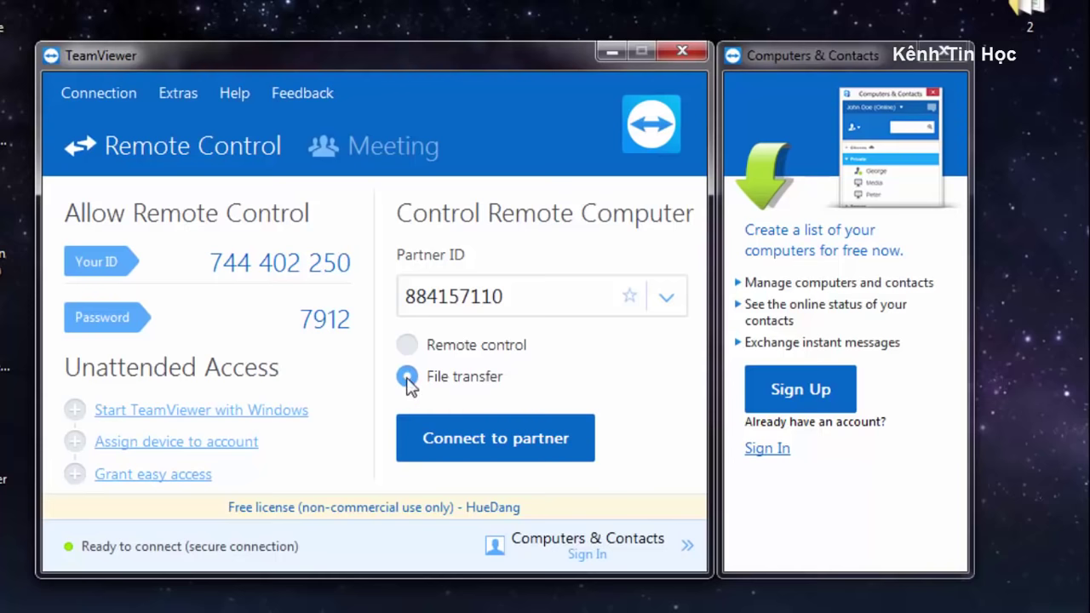
left_click(441, 430)
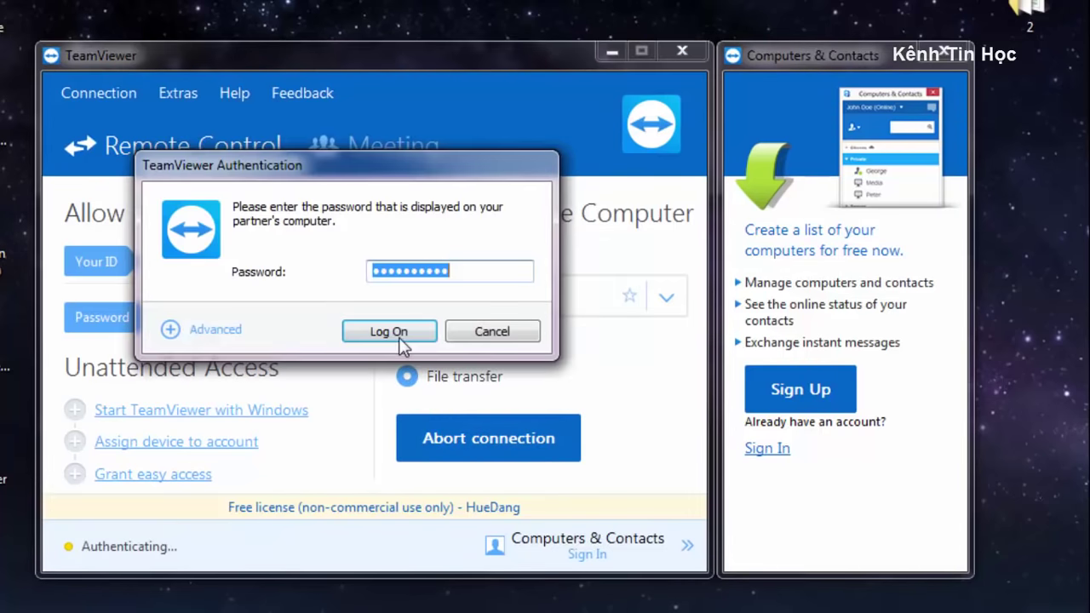
left_click(389, 331)
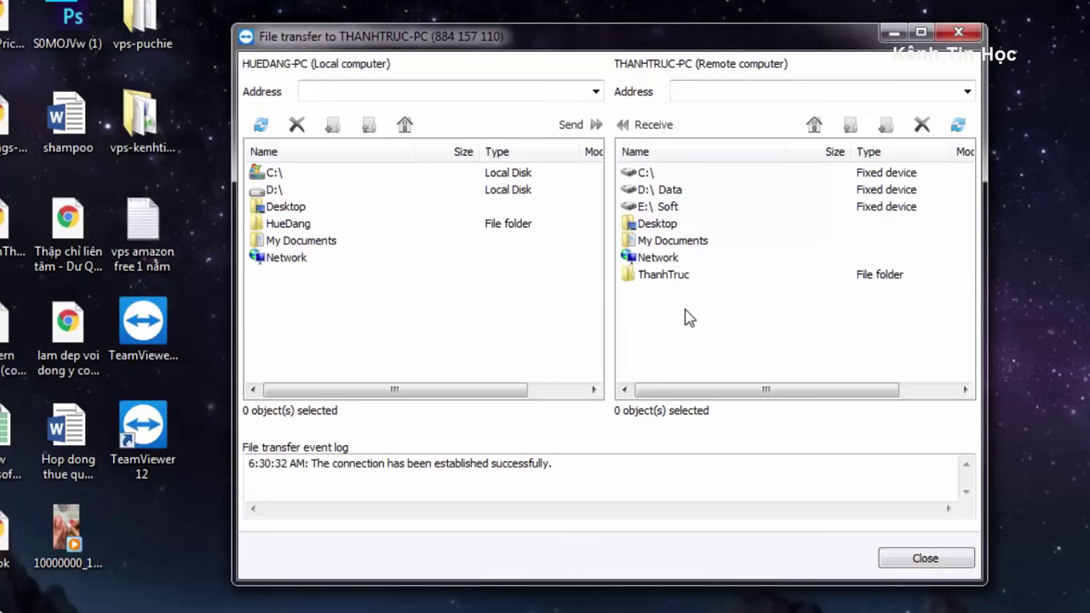
Send 33.jpg from the local Desktop to the partner's Desktop, then close file transfer.
double_click(267, 212)
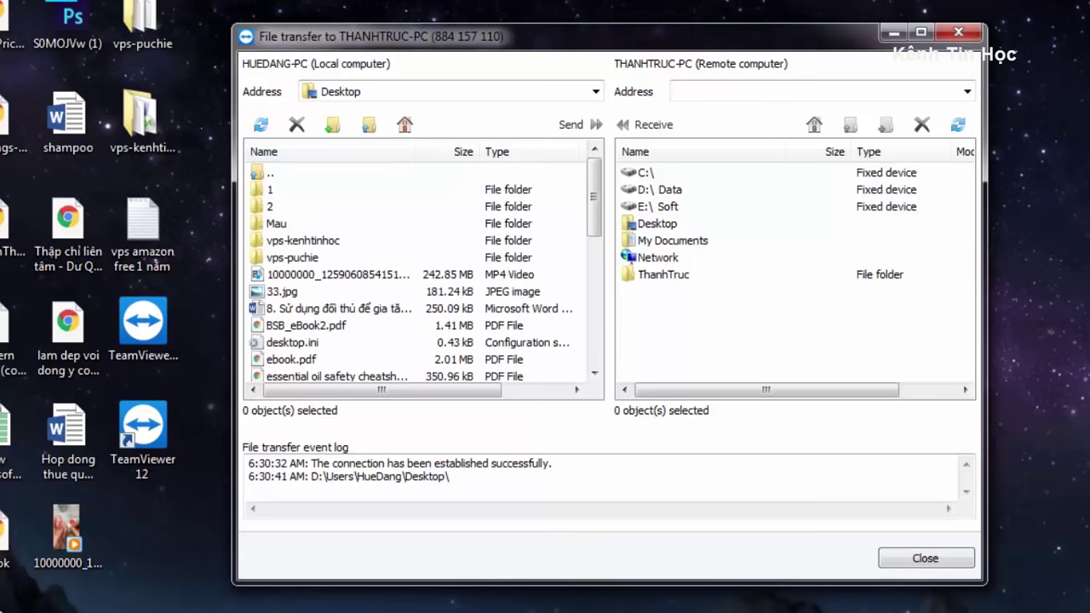
left_click(269, 292)
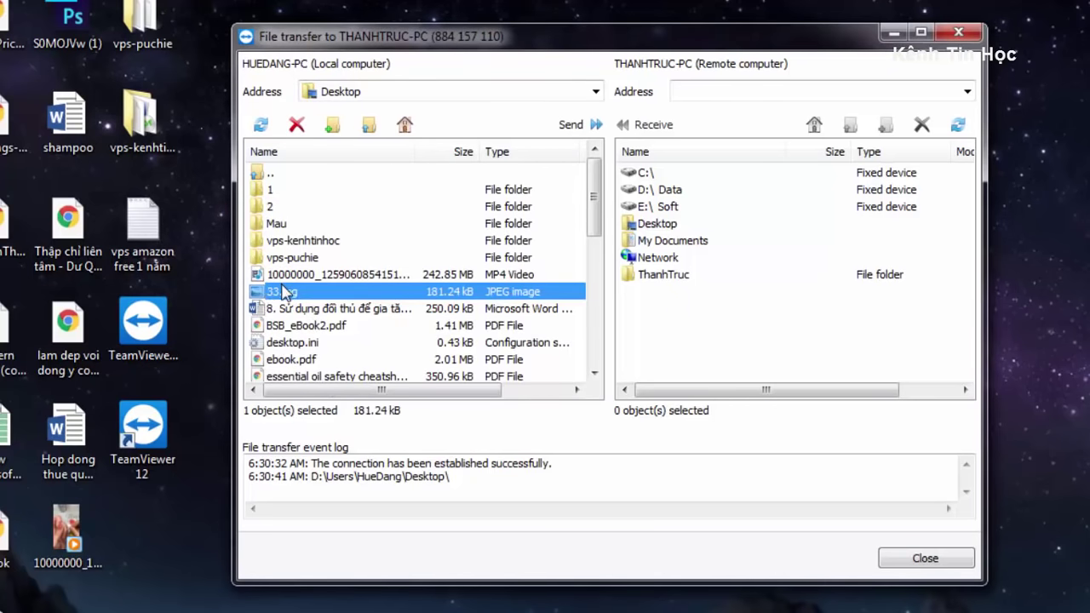
double_click(639, 227)
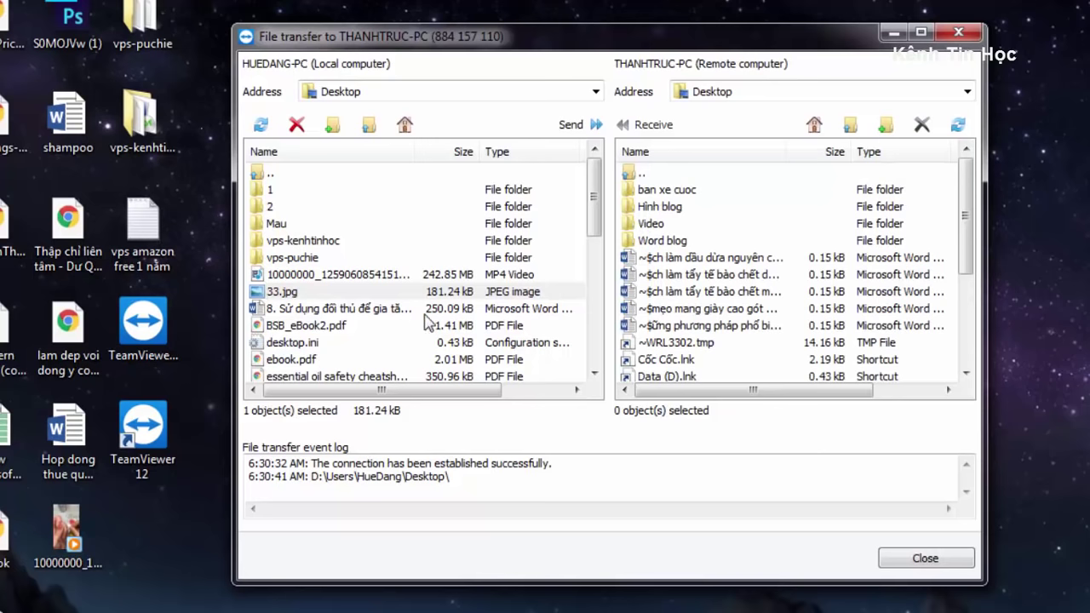
left_click(295, 293)
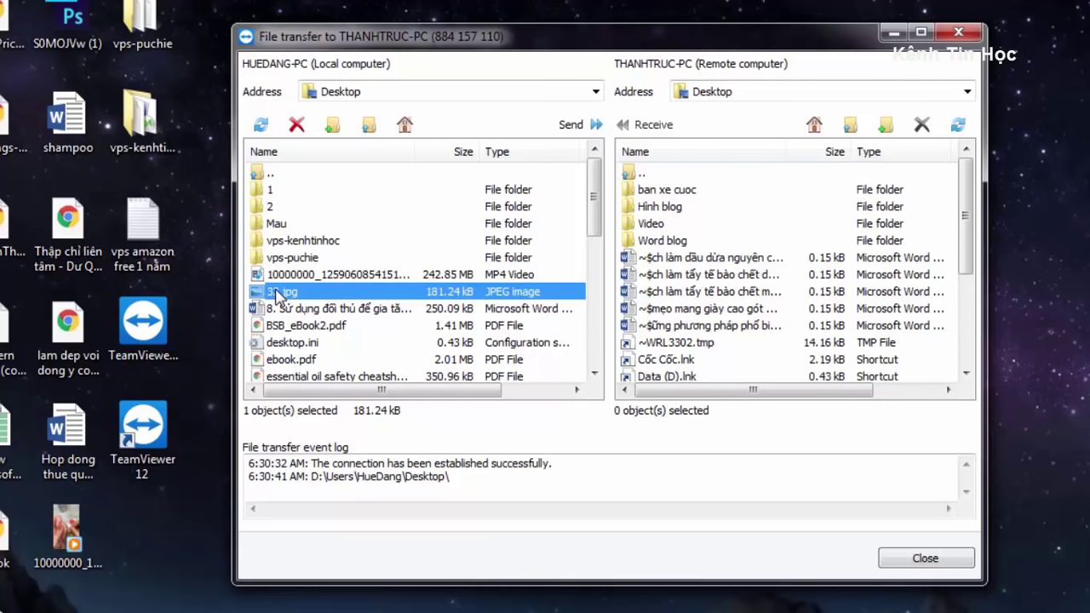
left_click(573, 126)
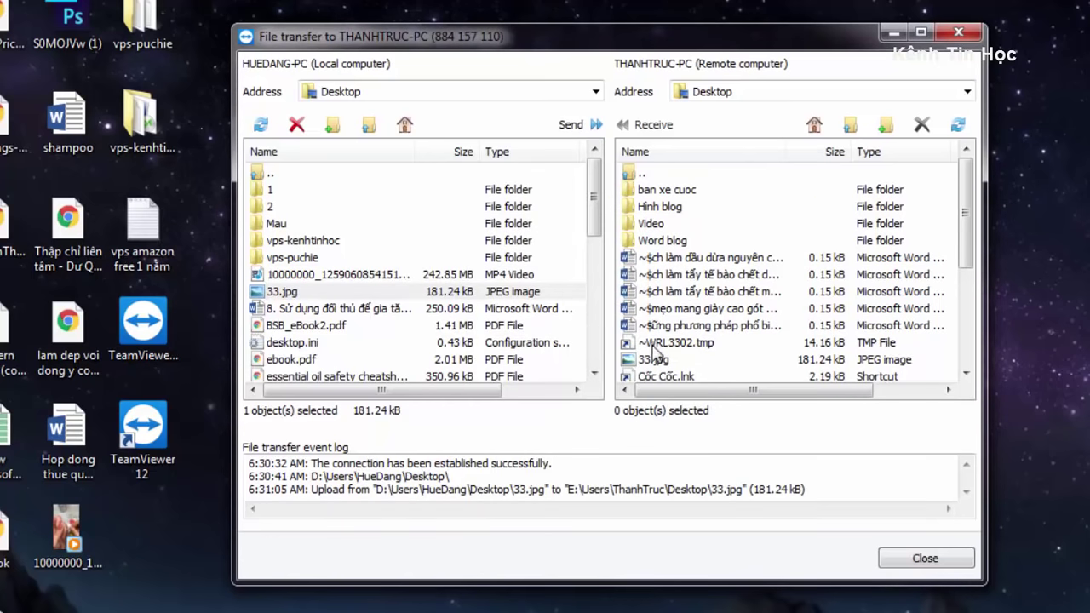
left_click(645, 361)
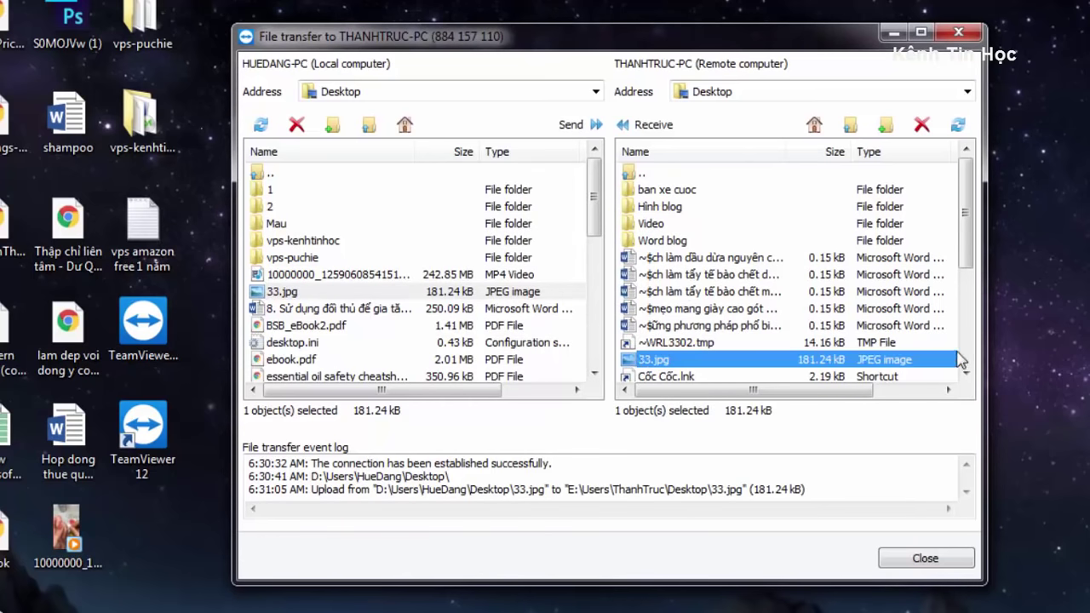
left_click(923, 560)
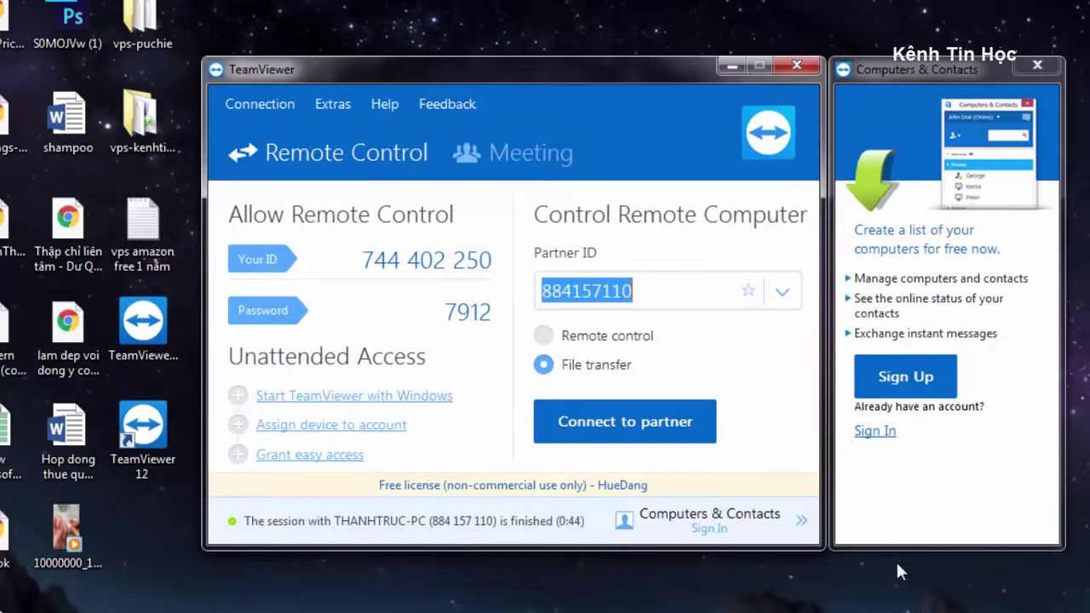
Reconnect to the partner in remote control mode using the partner's password.
left_click(543, 334)
left_click(576, 409)
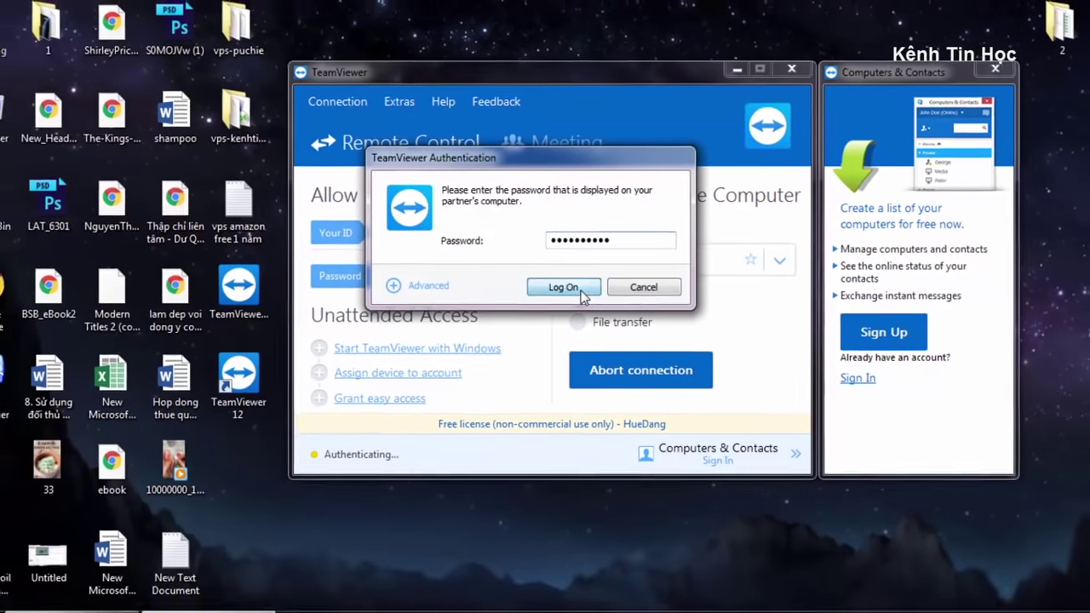
left_click(526, 323)
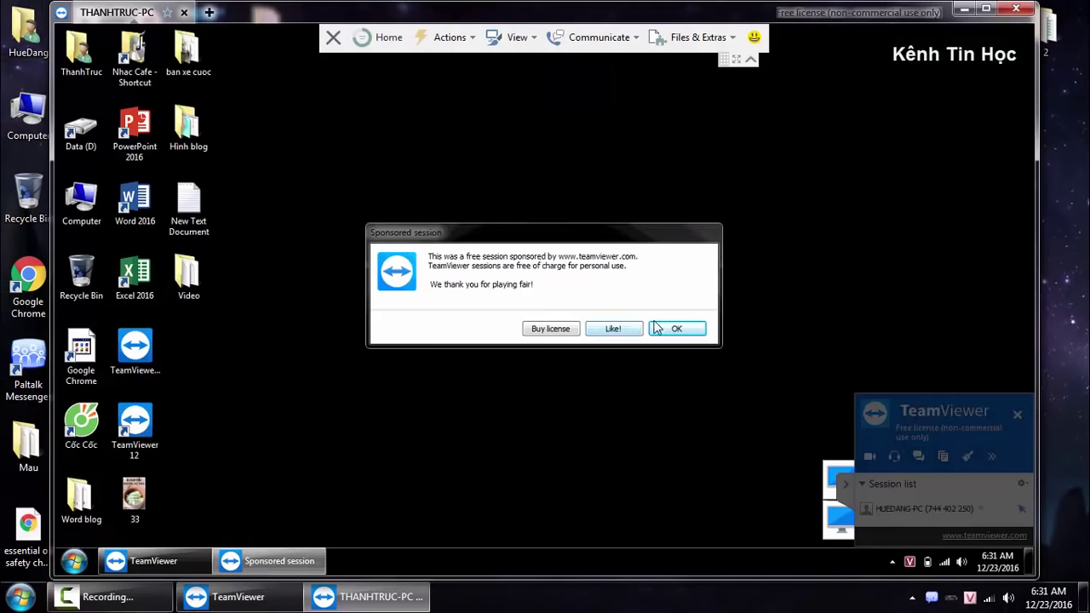
left_click(656, 328)
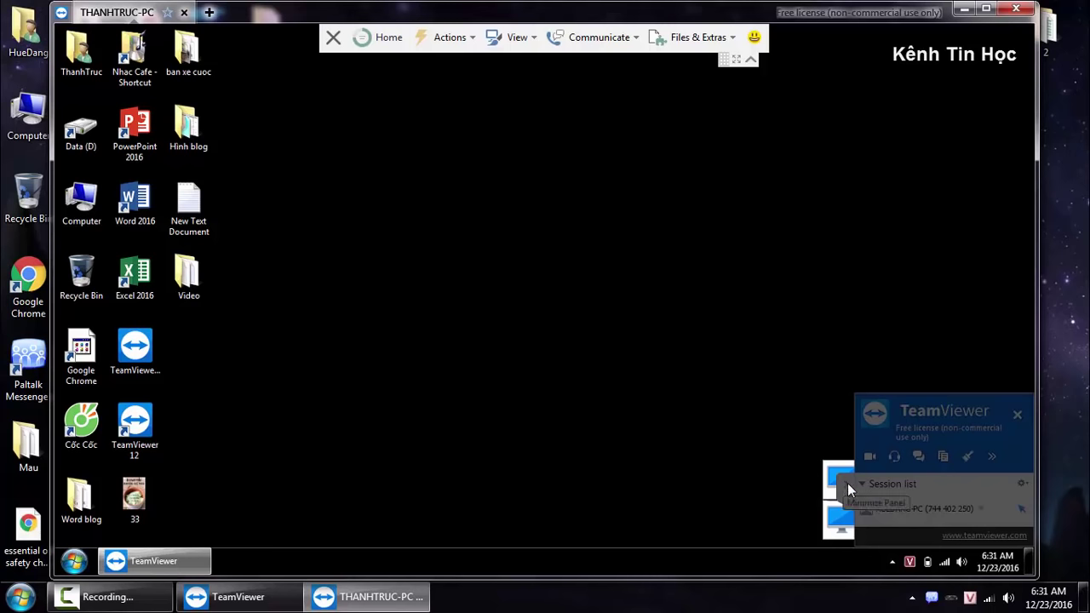
Confirm file 33 arrived on the remote desktop, then end the session with THANHTRUC-PC.
left_click(849, 484)
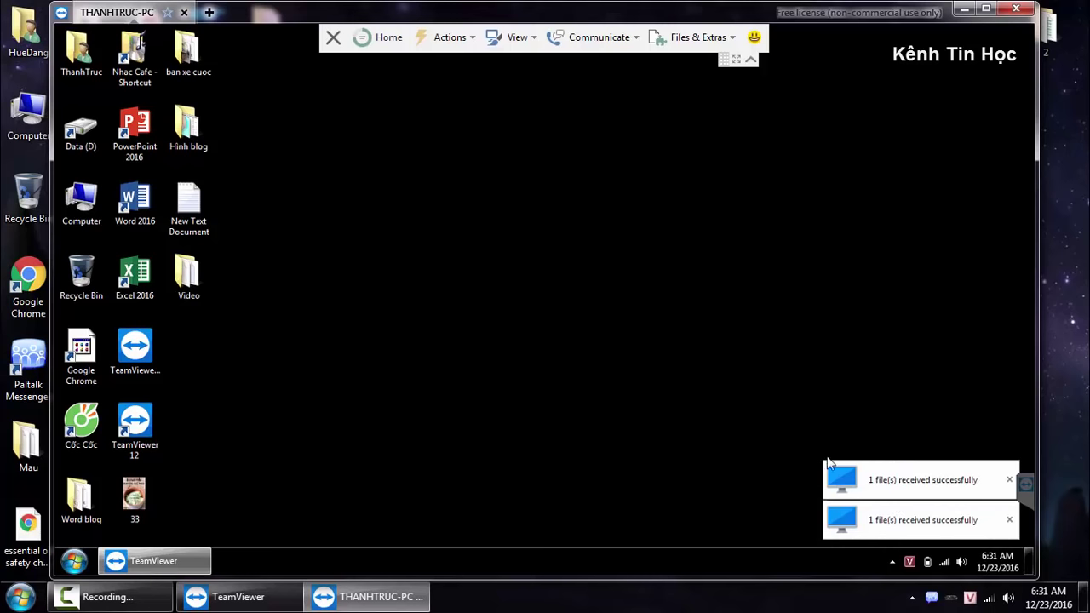
left_click(132, 497)
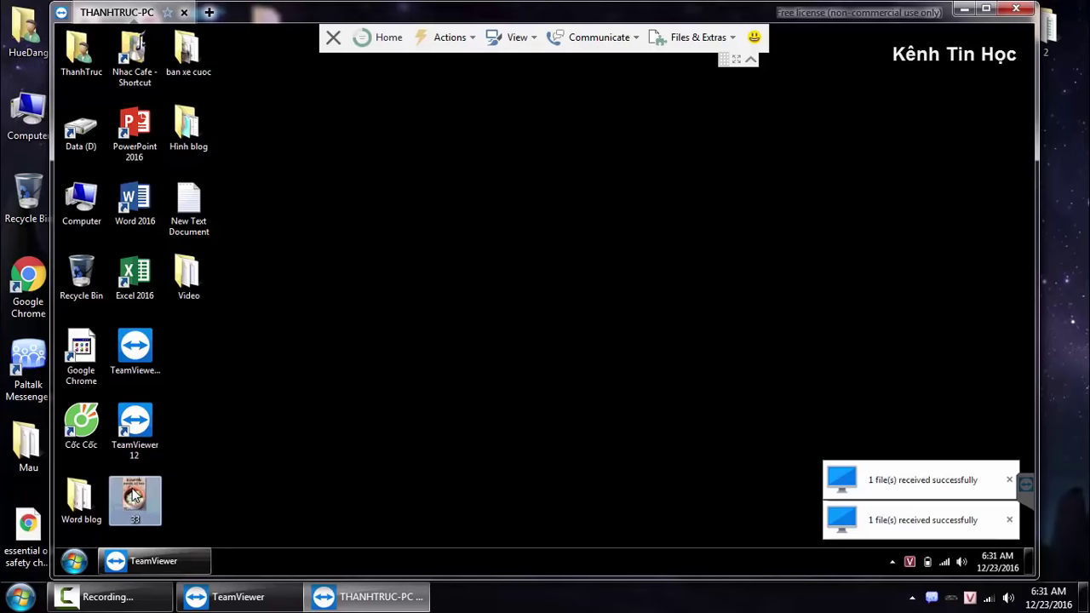
left_click(1016, 9)
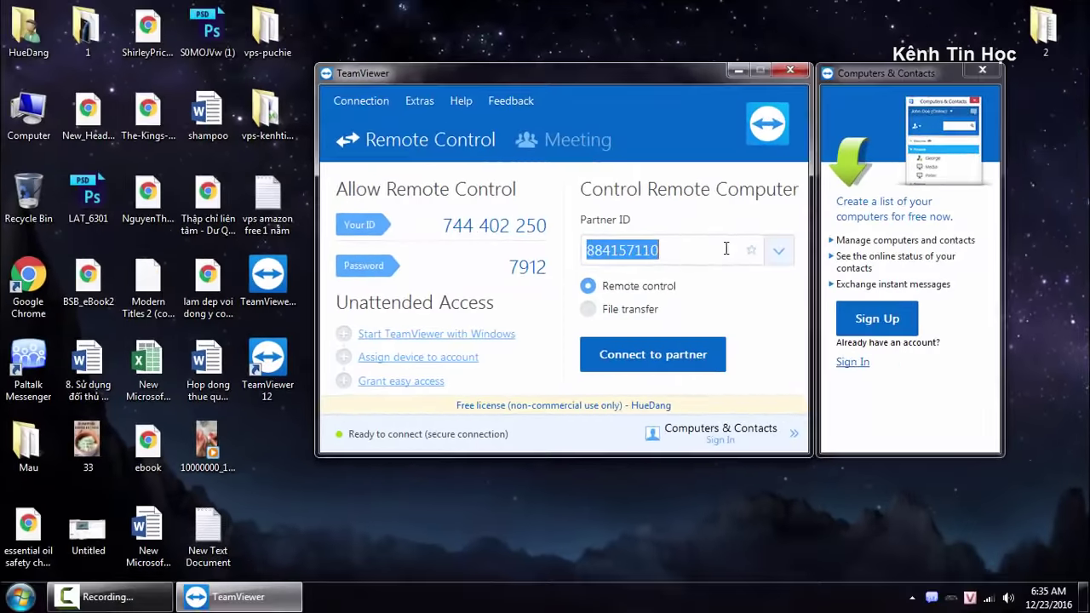
Sign up for a new TeamViewer account with the user's e-mail and an account password.
left_click(725, 248)
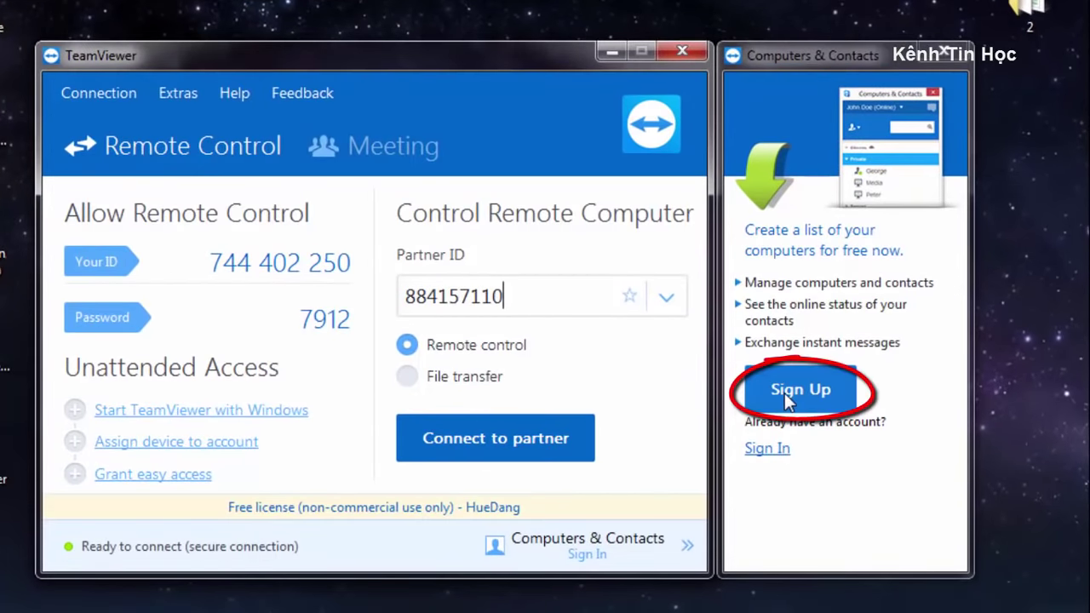
left_click(783, 395)
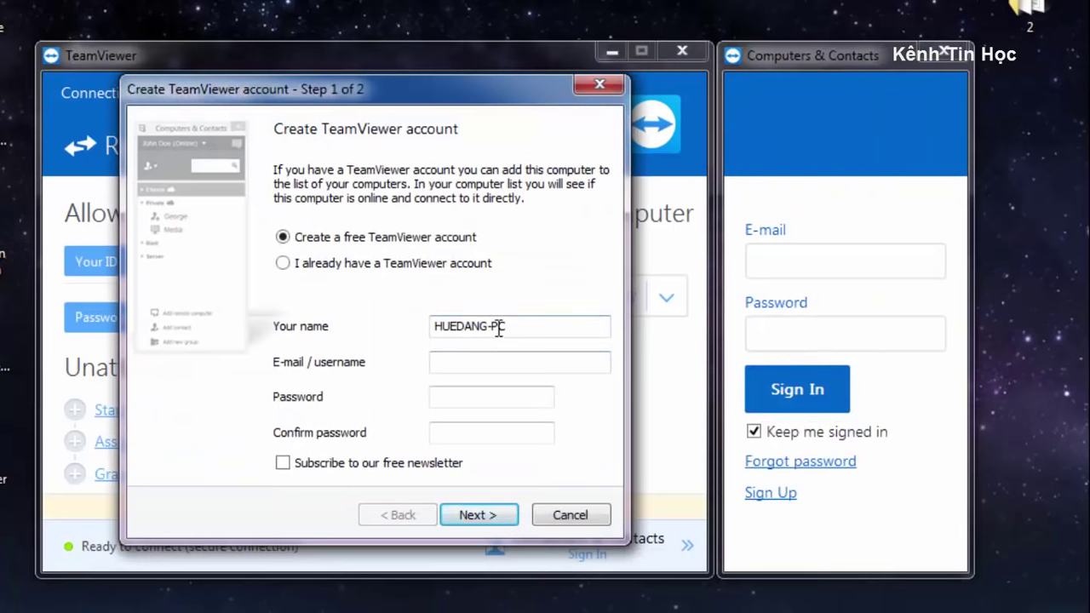
left_click(496, 364)
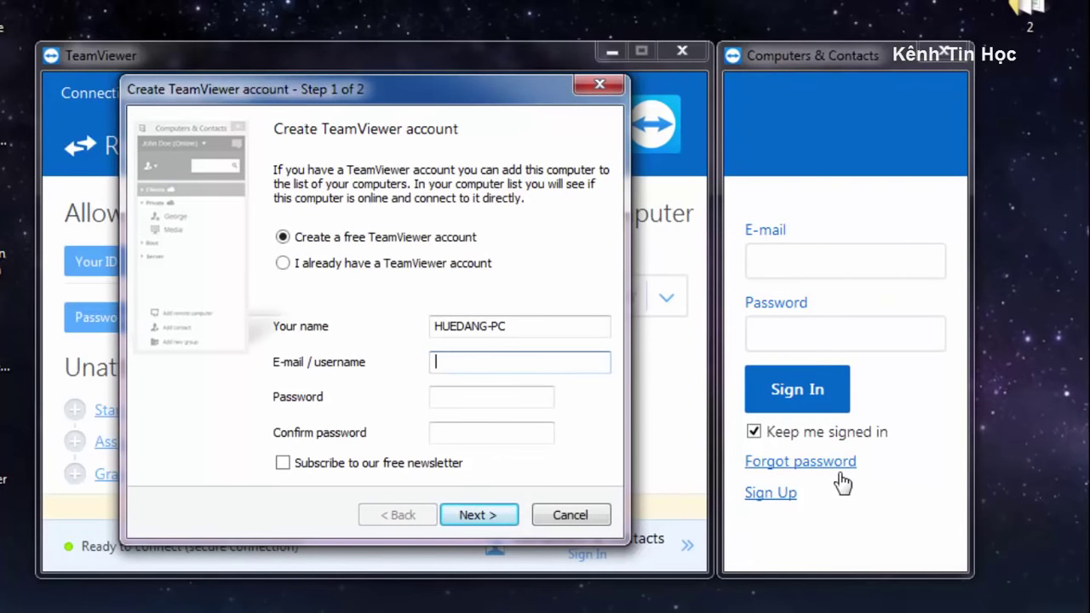
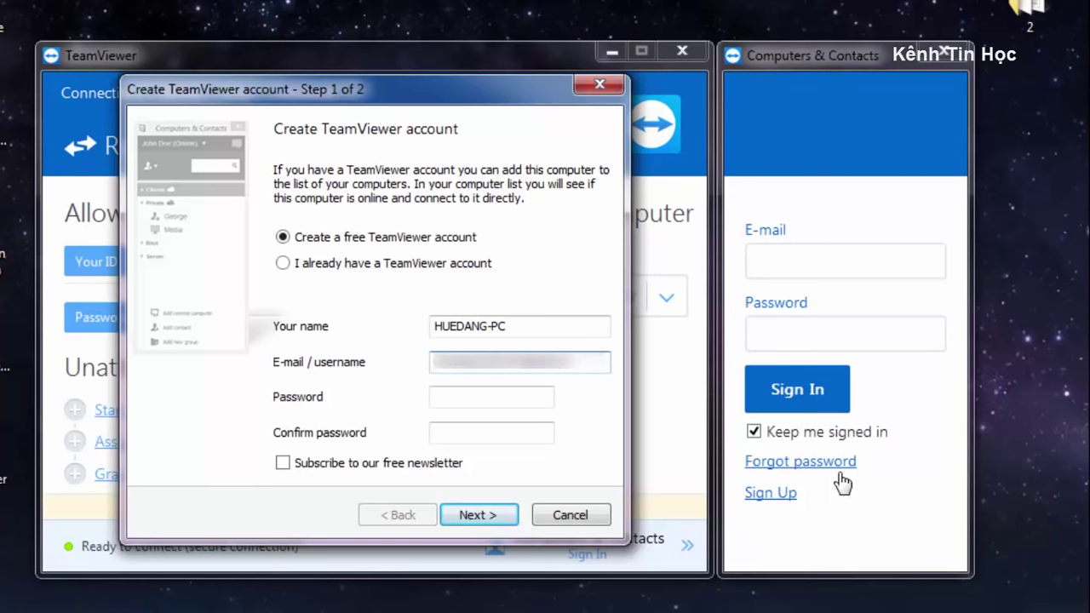
key("Tab")
type("••••••••")
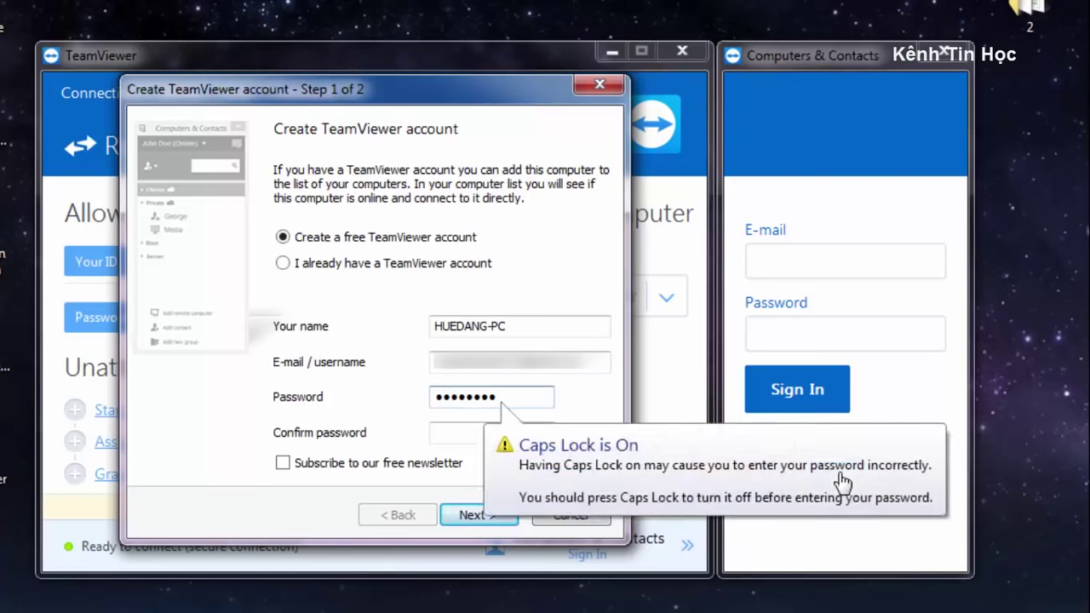
key("Tab")
type("••")
left_click(479, 517)
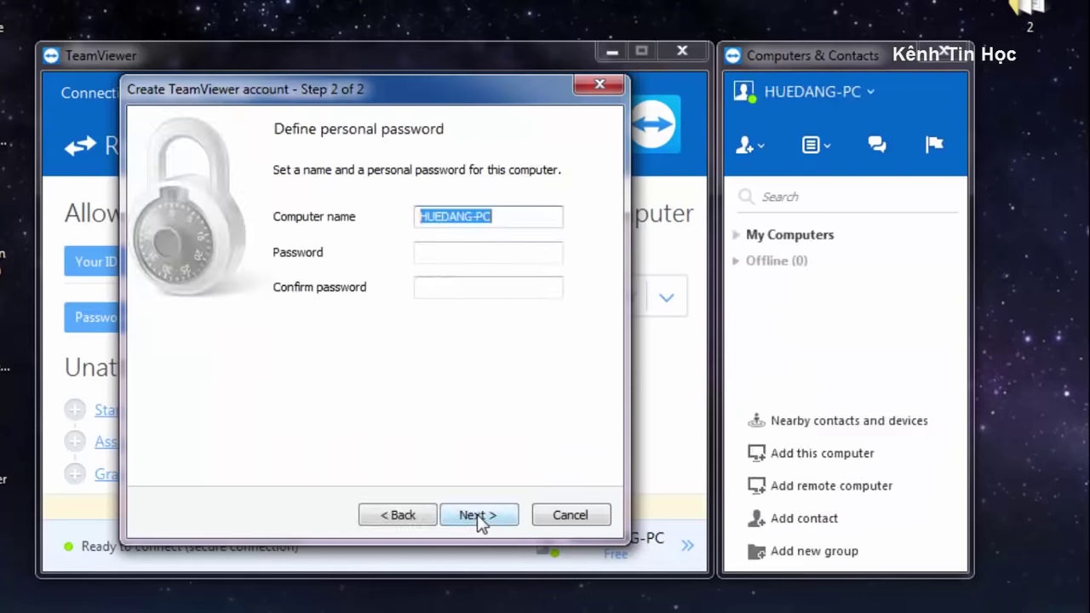
Set and confirm this computer's personal password, then finish the account wizard.
left_click(505, 252)
type("•")
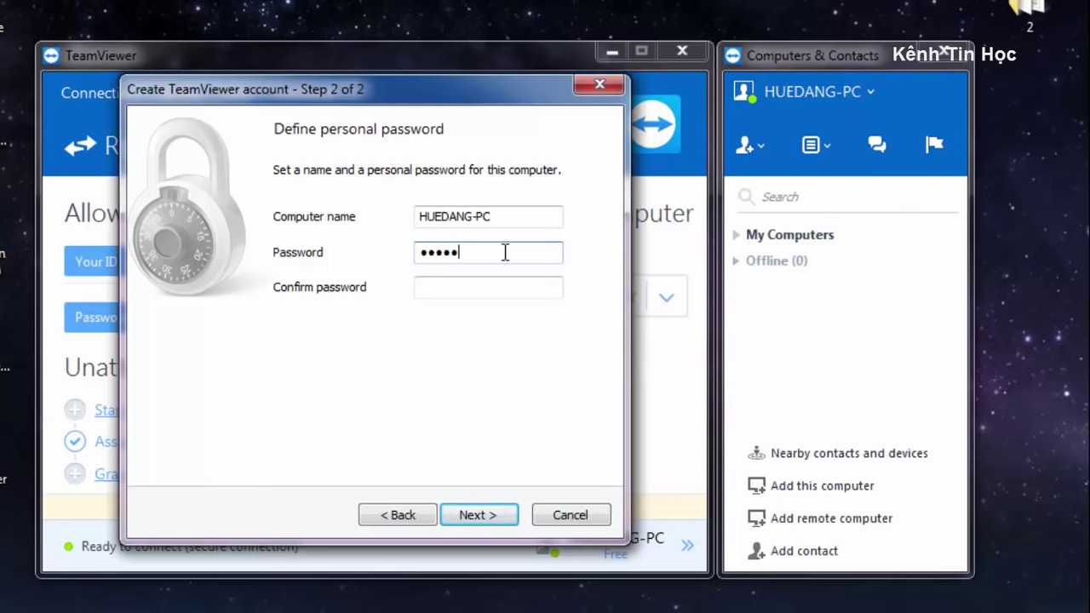
key("Tab")
type("•")
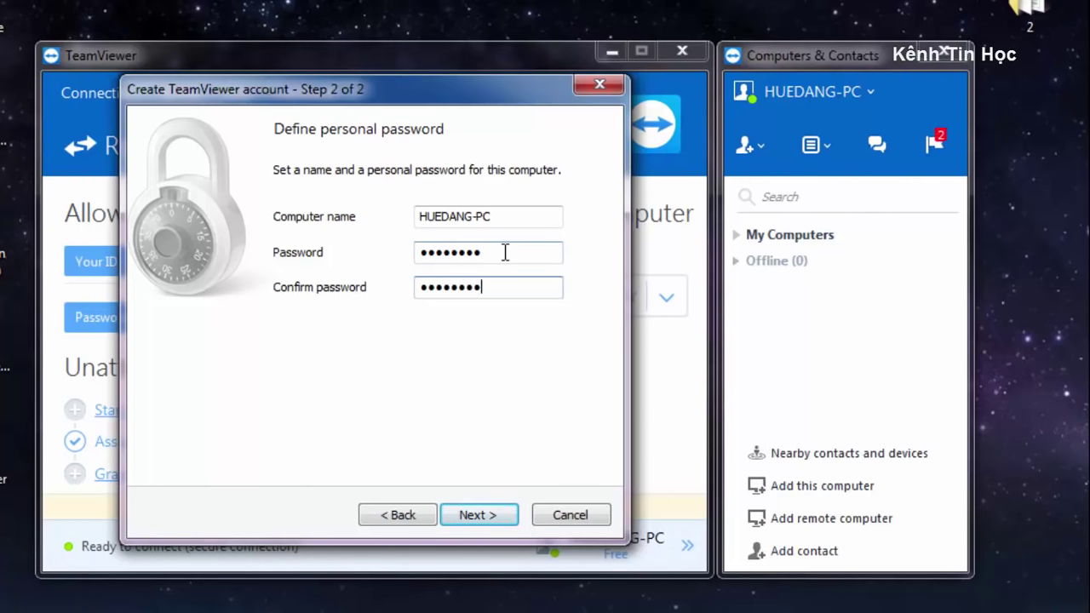
left_click(462, 516)
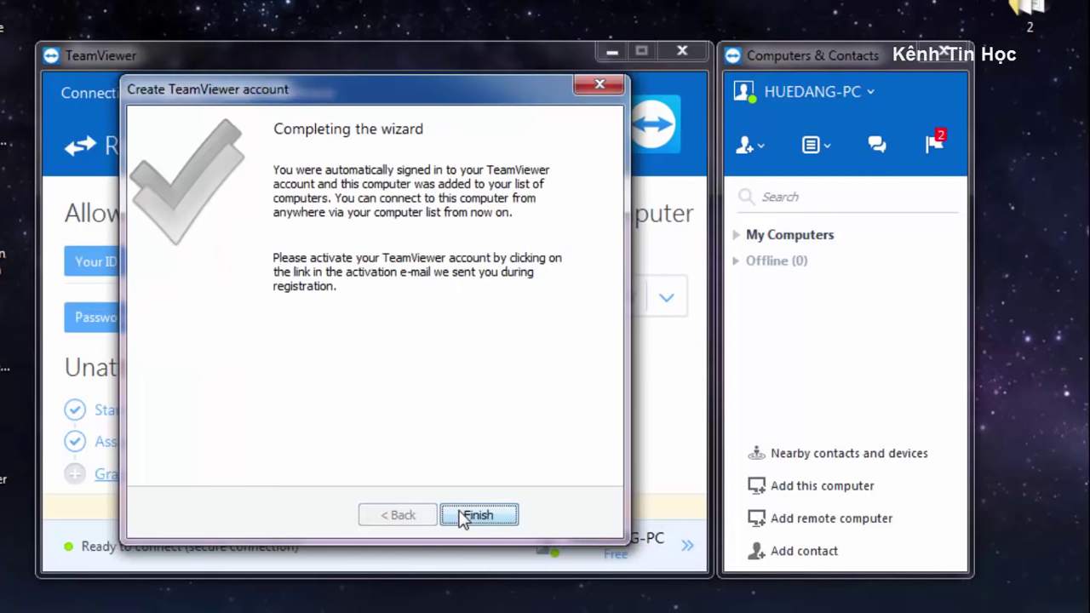
left_click(463, 516)
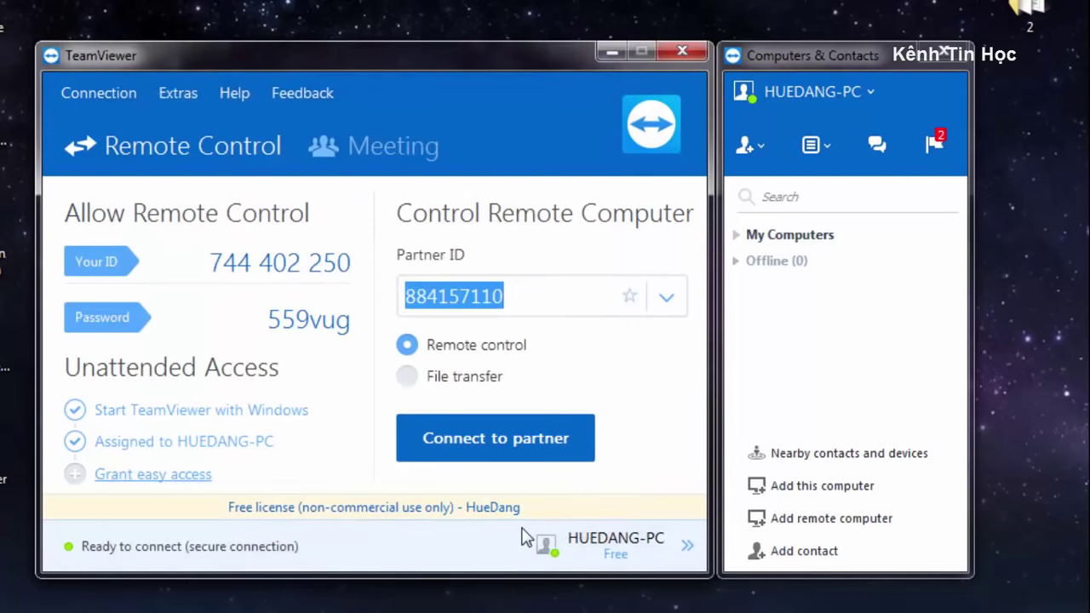
Add a contact using the partner's e-mail address, keeping the group as My Computers.
left_click(792, 392)
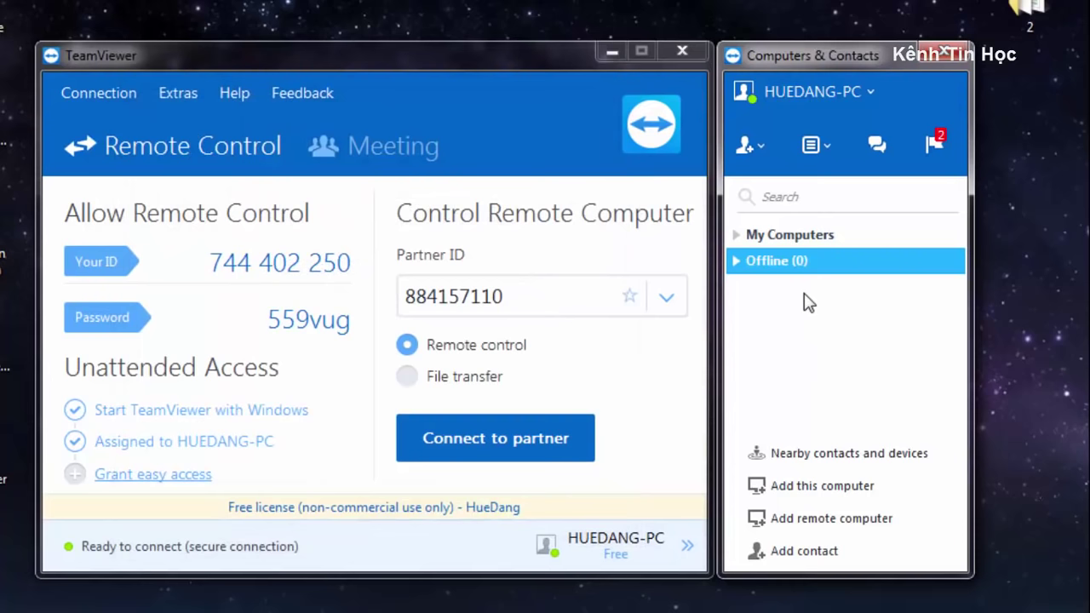
left_click_drag(572, 55, 572, 43)
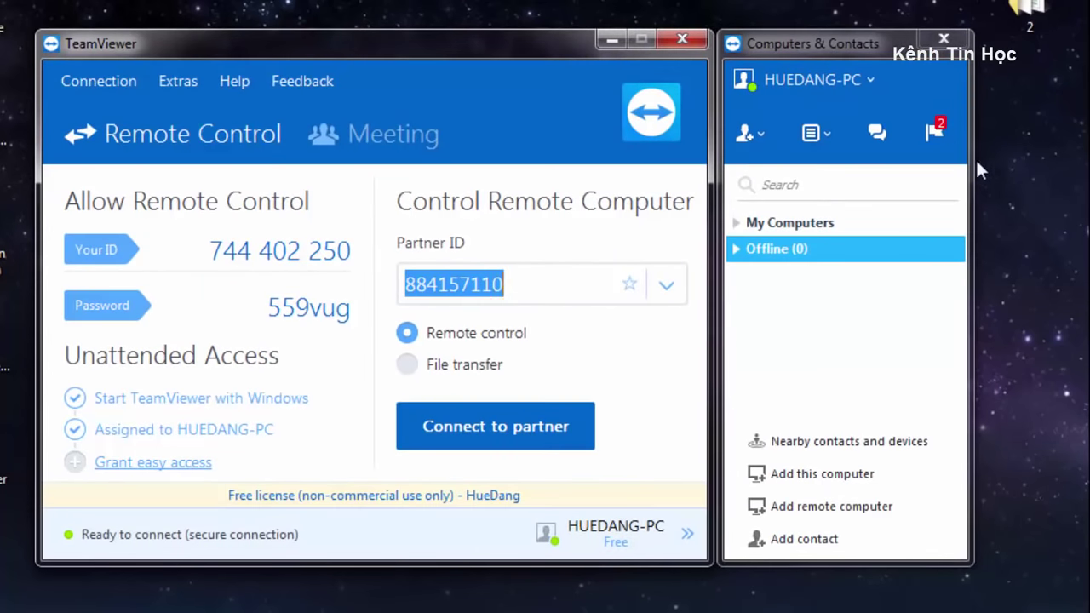
left_click(771, 302)
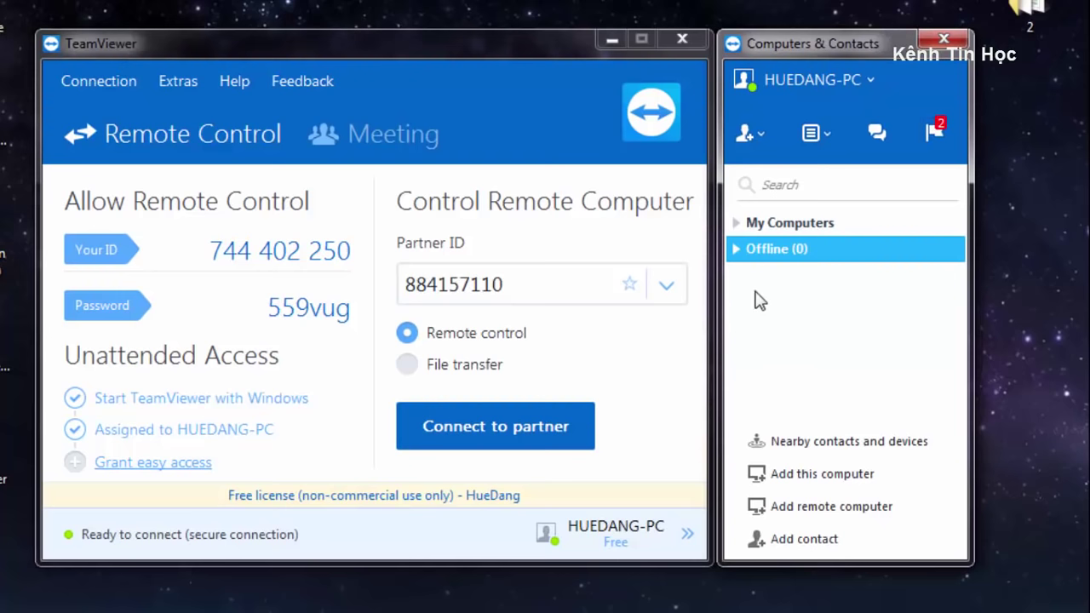
left_click(754, 133)
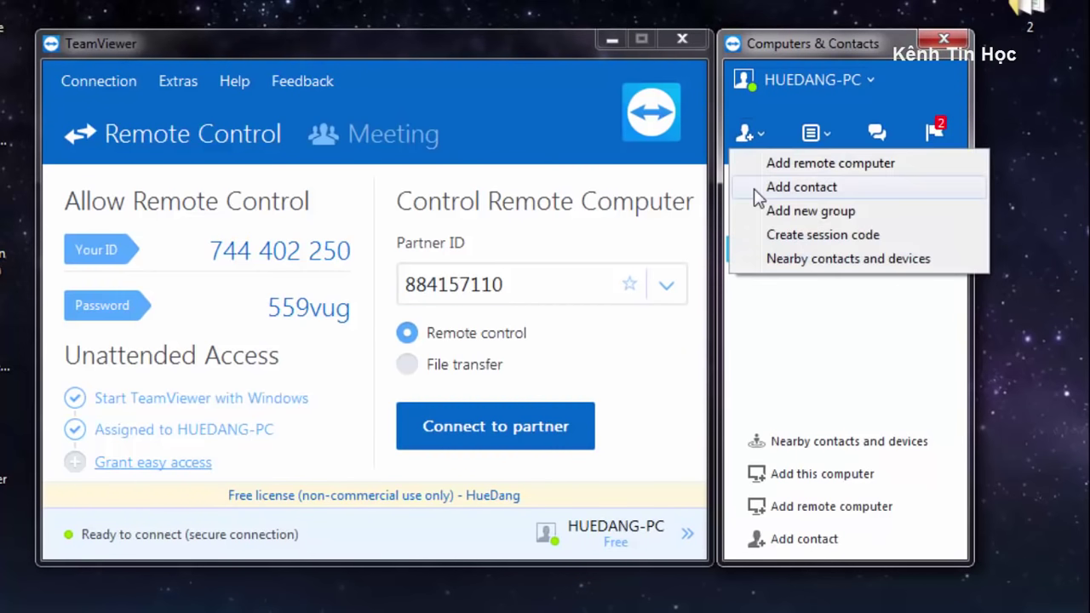
left_click(862, 195)
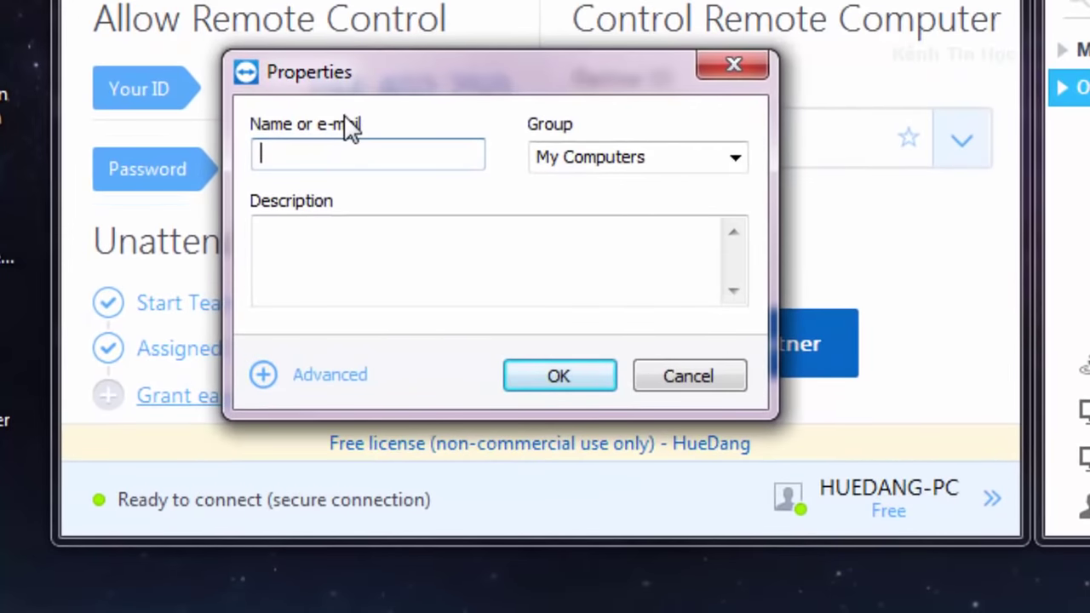
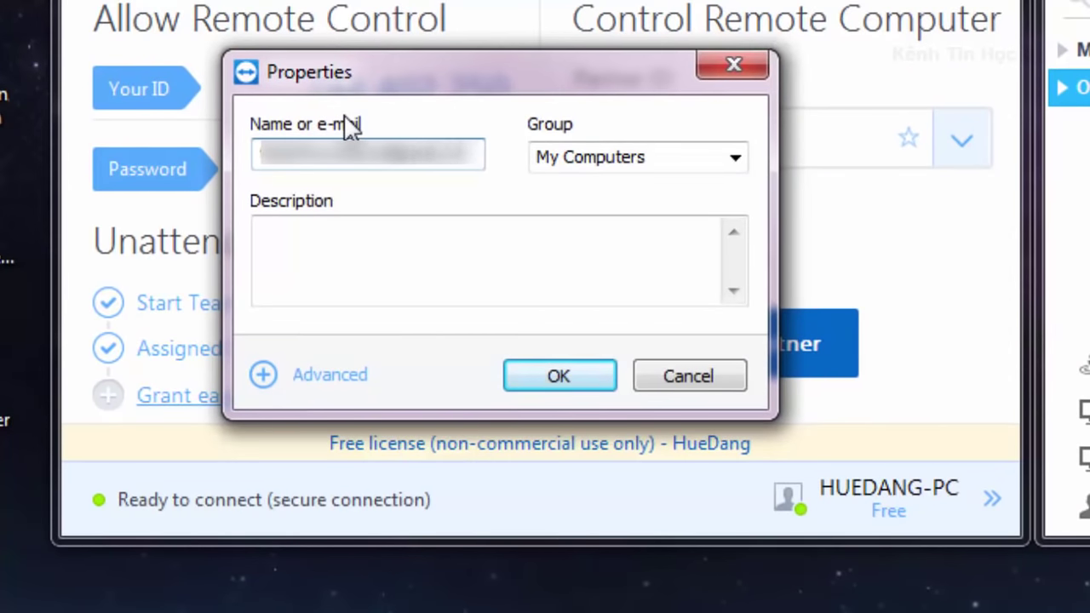
left_click(729, 159)
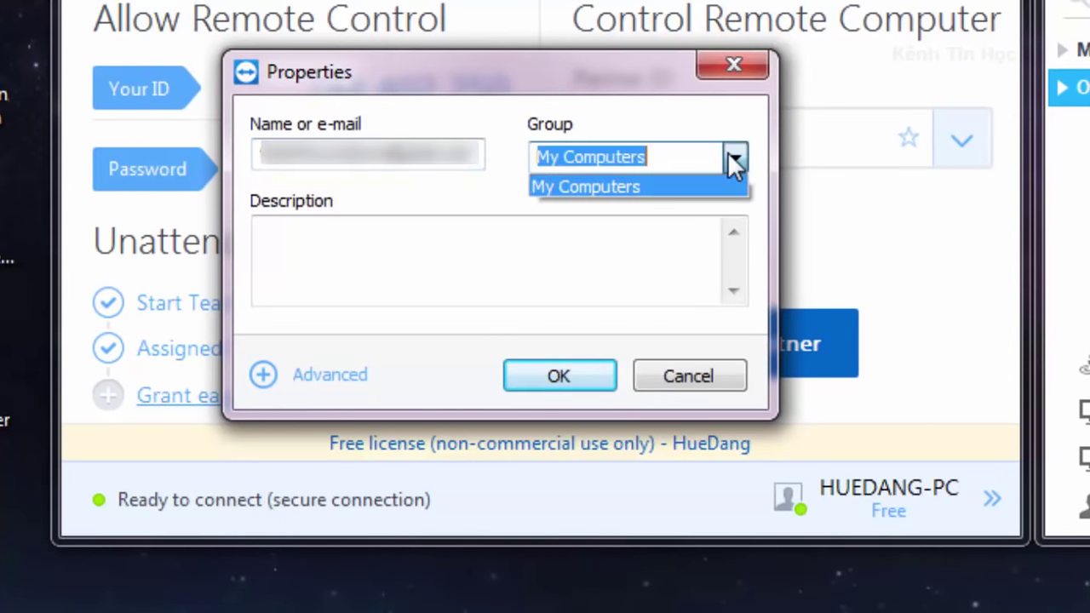
left_click(736, 161)
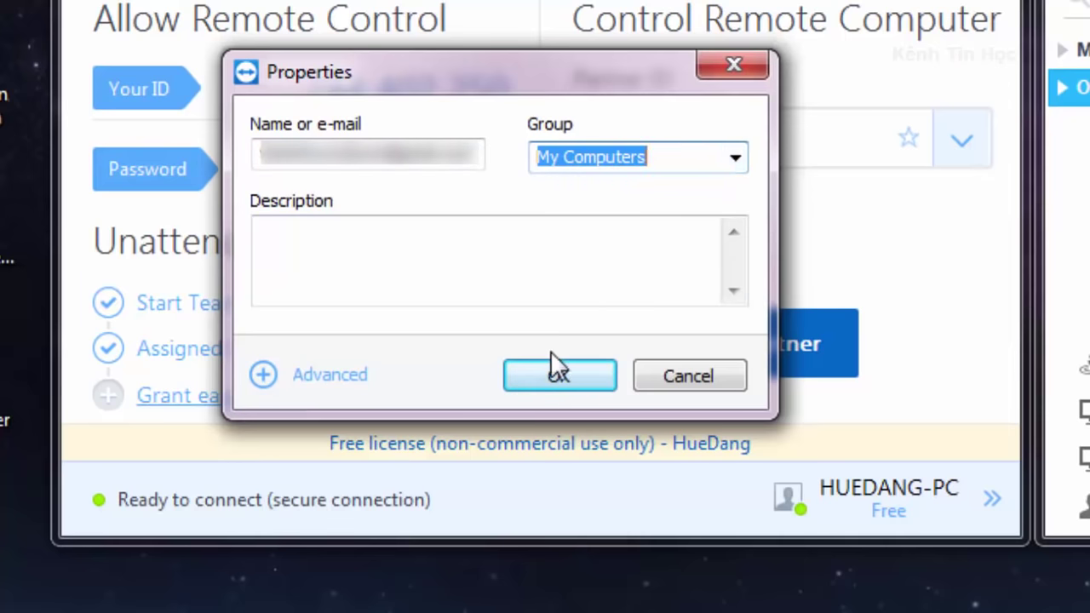
left_click(558, 373)
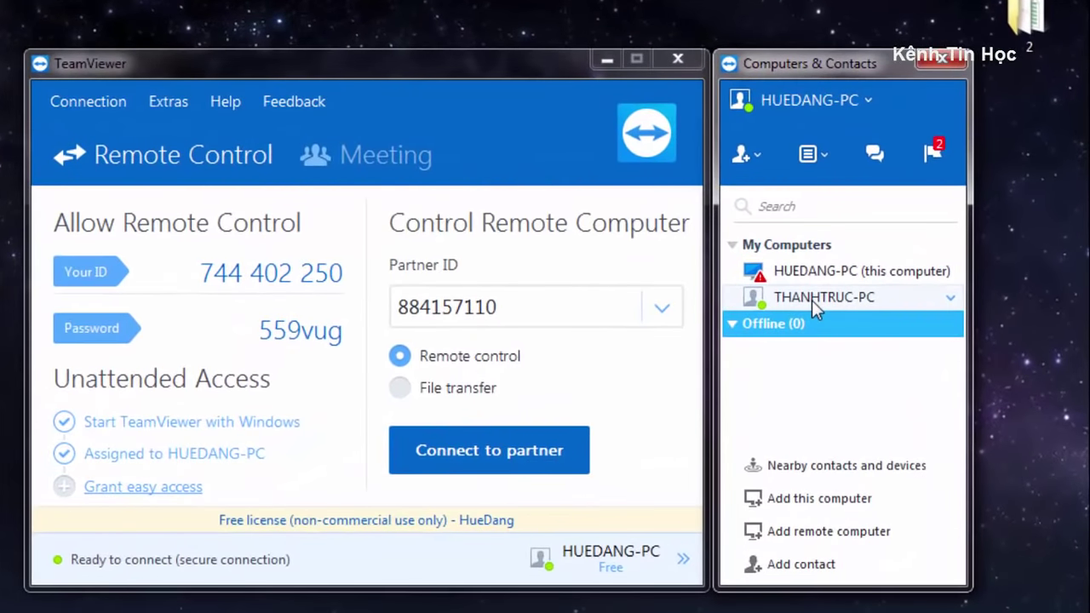
left_click(812, 299)
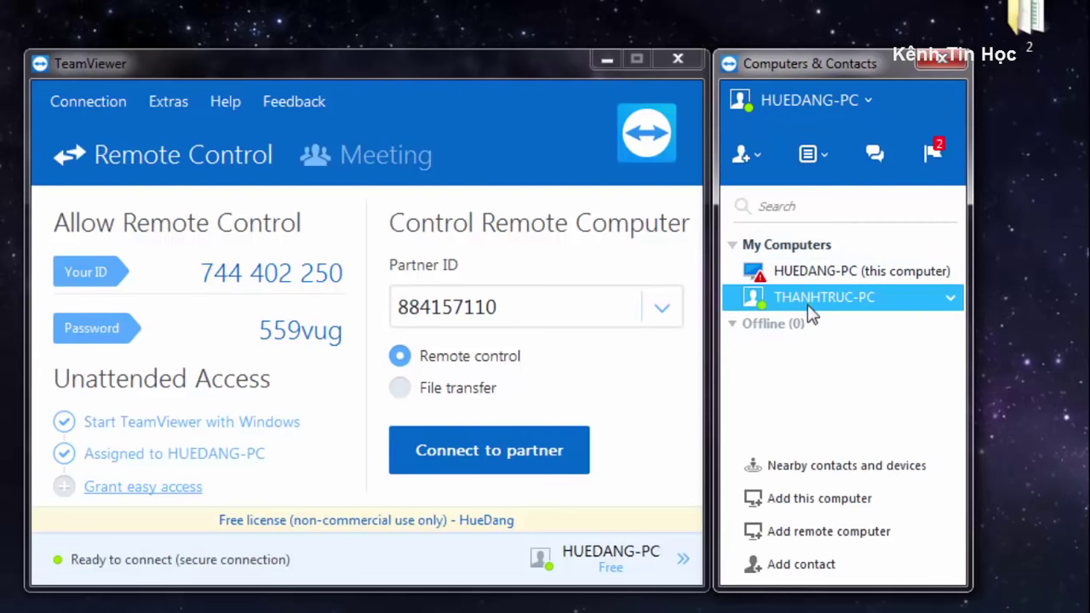
double_click(816, 300)
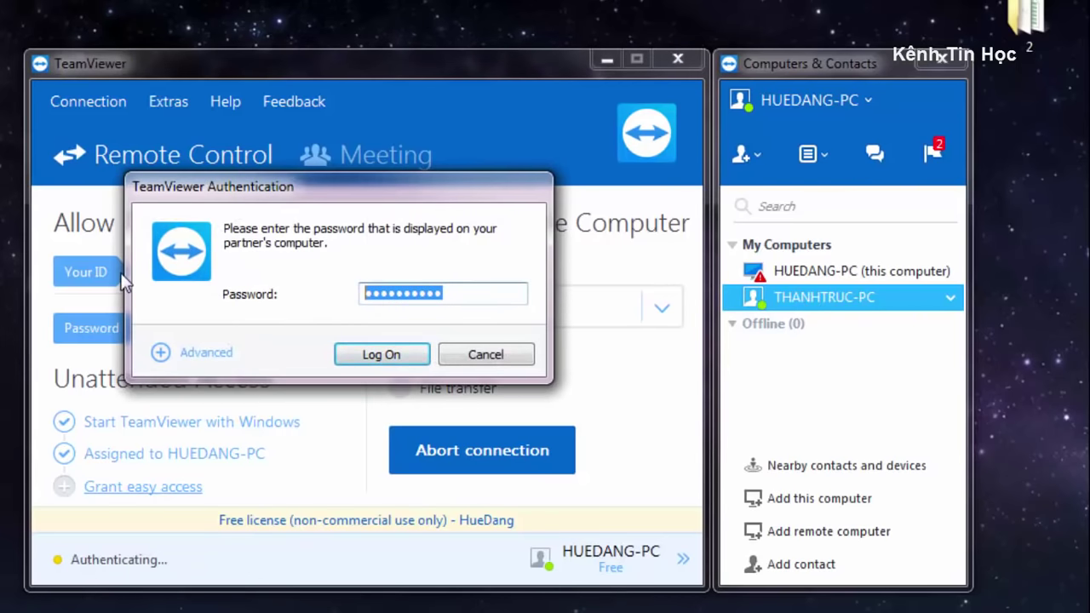
key("BackSpace")
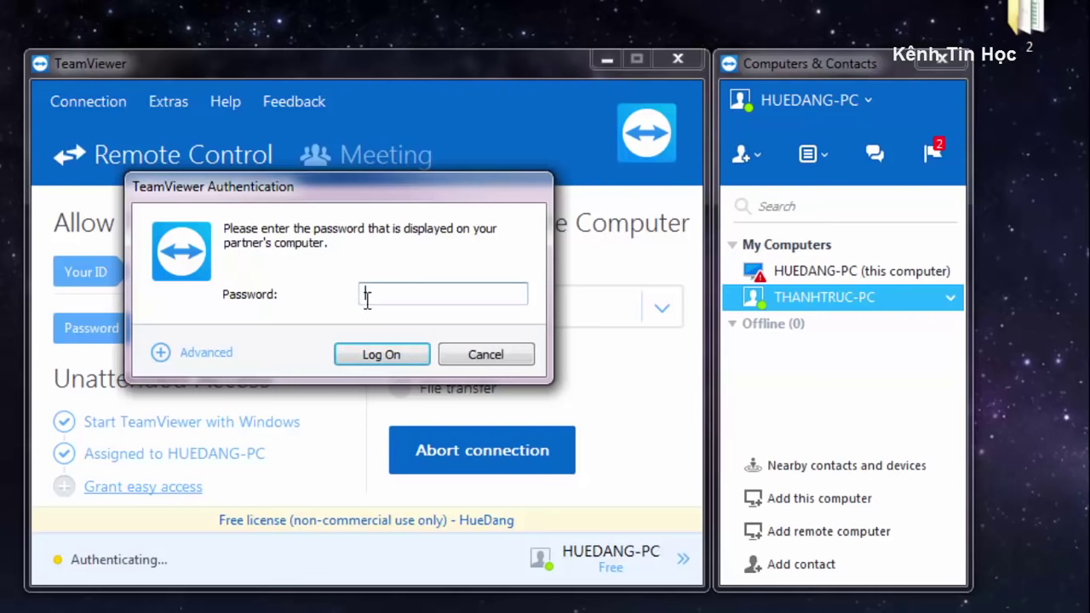
left_click(486, 355)
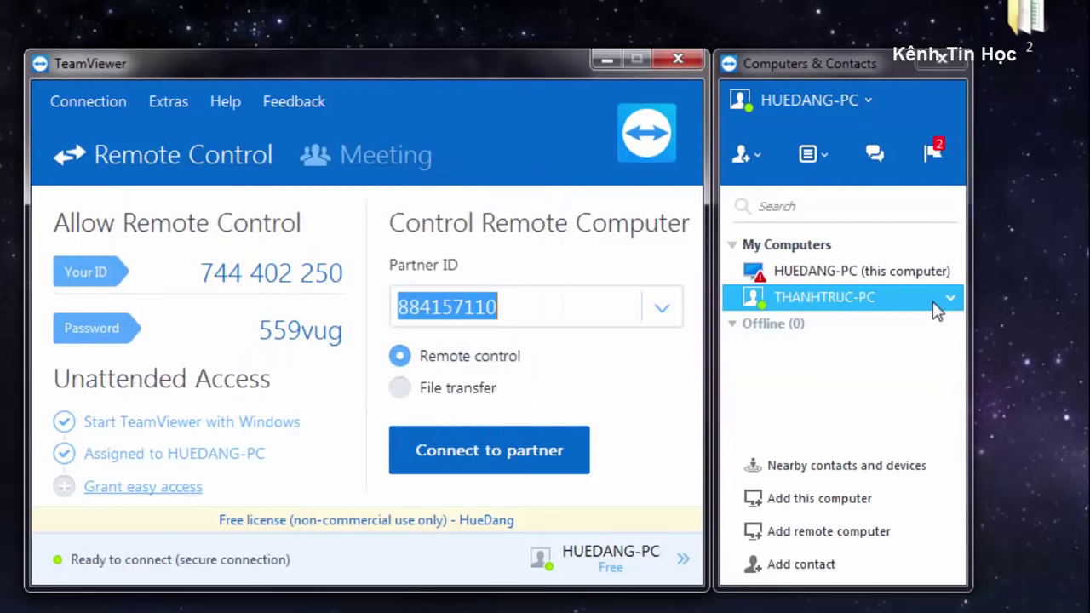
left_click(809, 310)
left_click(807, 305)
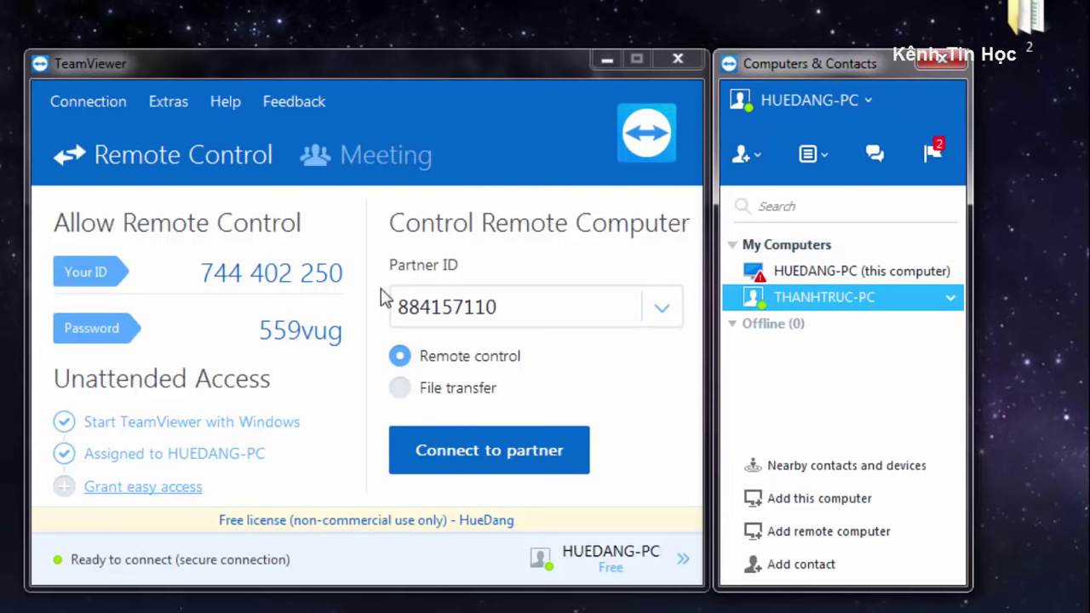
Highlight and then deselect the displayed session password.
mouse_move(275, 329)
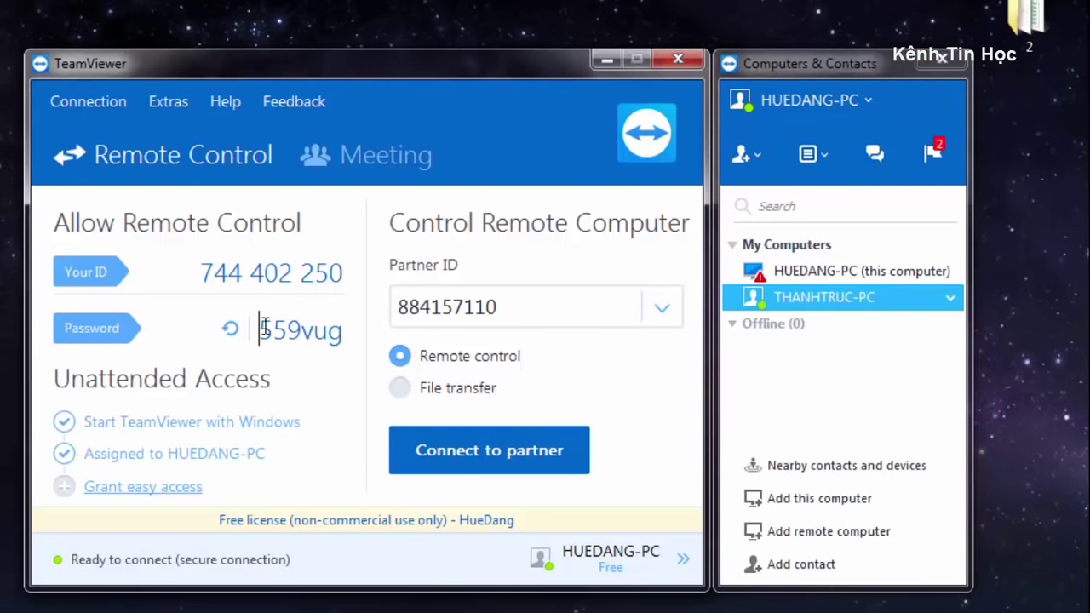
left_click_drag(259, 329, 345, 327)
left_click(299, 330)
Inspect the personal password fields in Security options, cancel, and select THANHTRUC-PC.
left_click(230, 328)
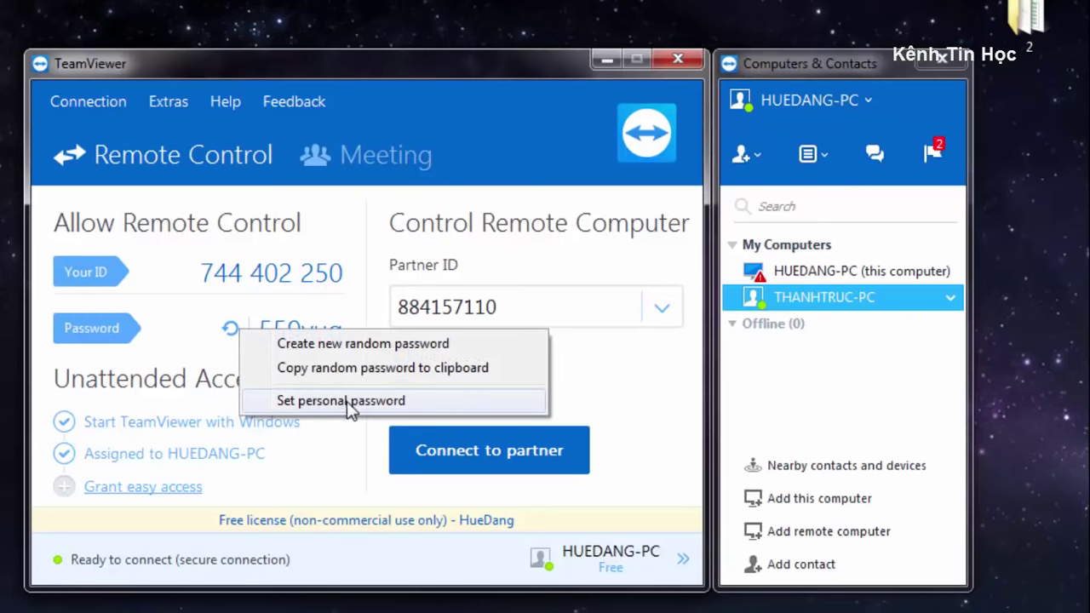
left_click(341, 400)
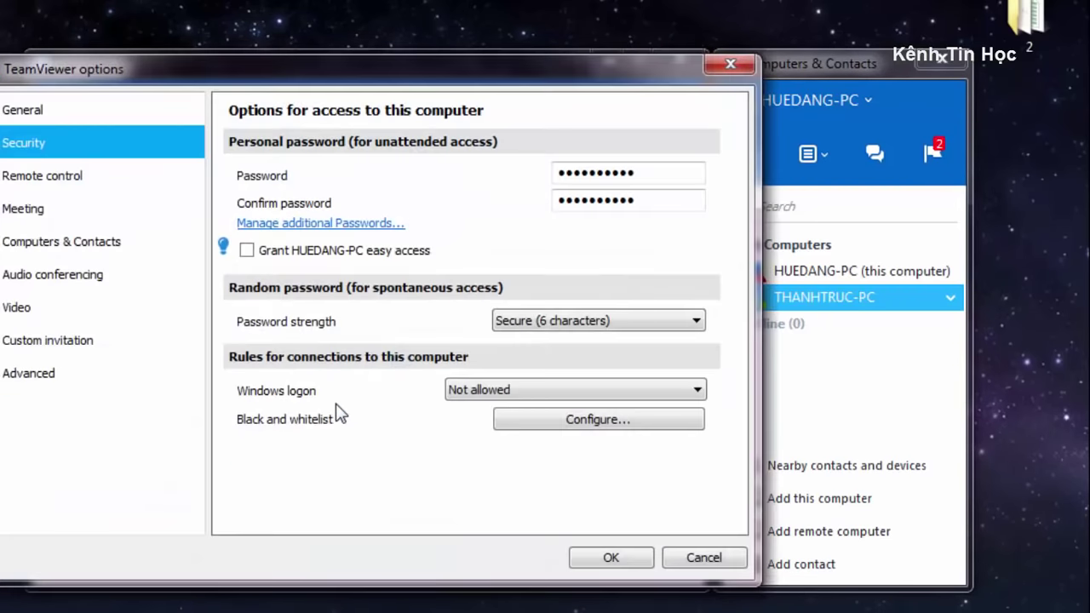
left_click_drag(666, 179, 360, 176)
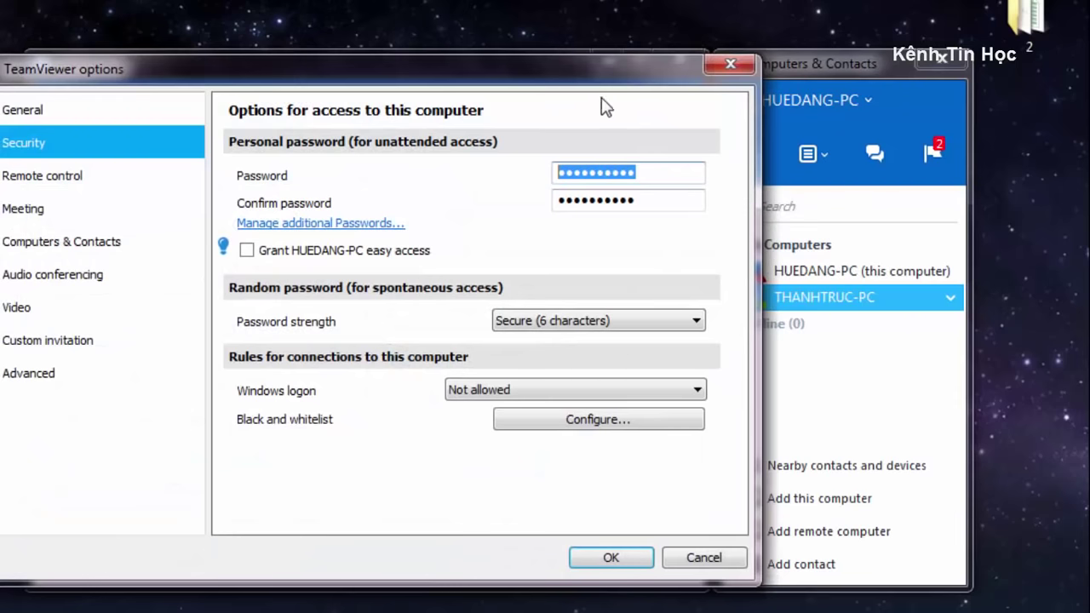
left_click_drag(661, 202, 467, 216)
left_click_drag(681, 175, 494, 173)
left_click_drag(673, 197, 555, 200)
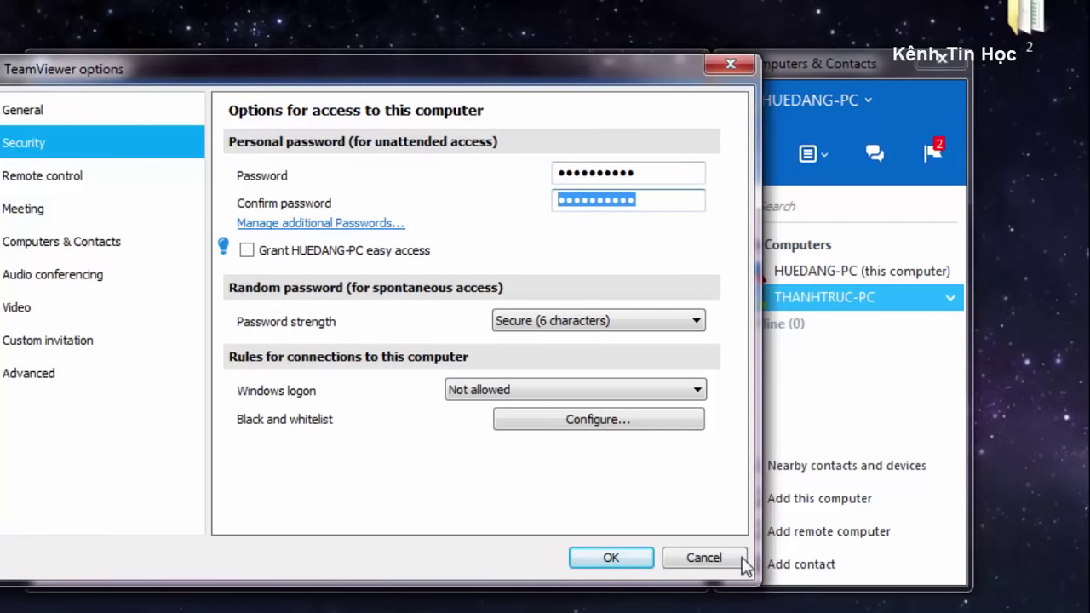
left_click(650, 557)
left_click(836, 297)
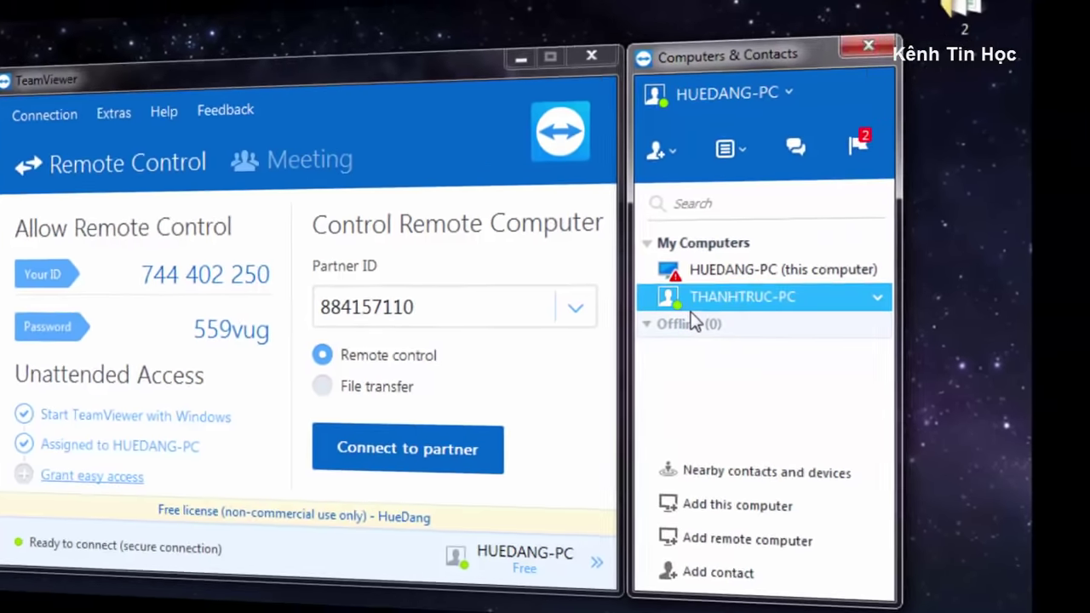
Select THANHTRUC-PC in the contact list and request a presentation meeting with it.
left_click(776, 322)
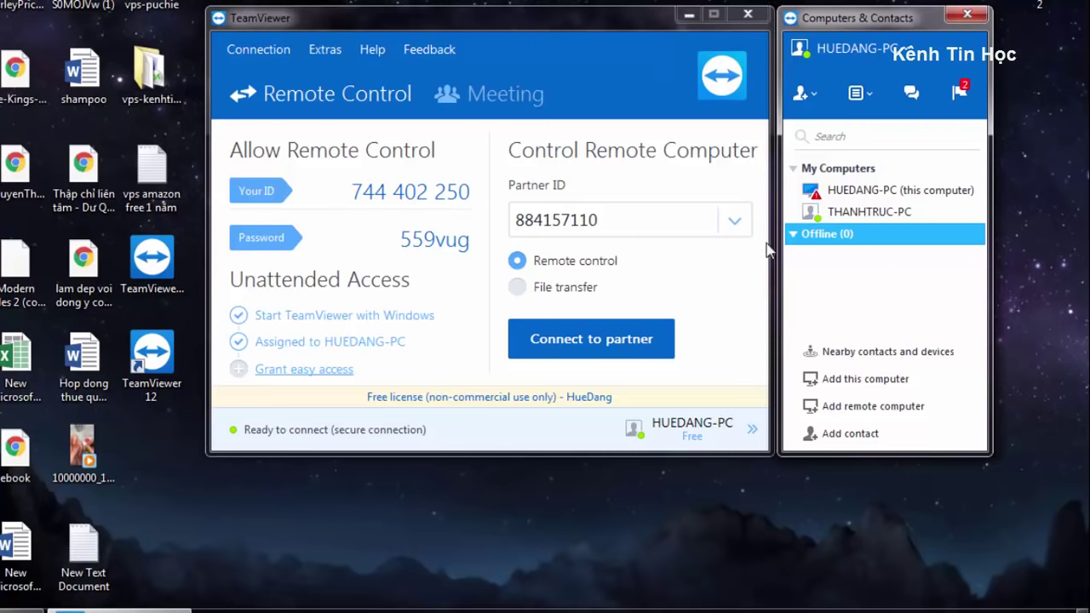
left_click(887, 217)
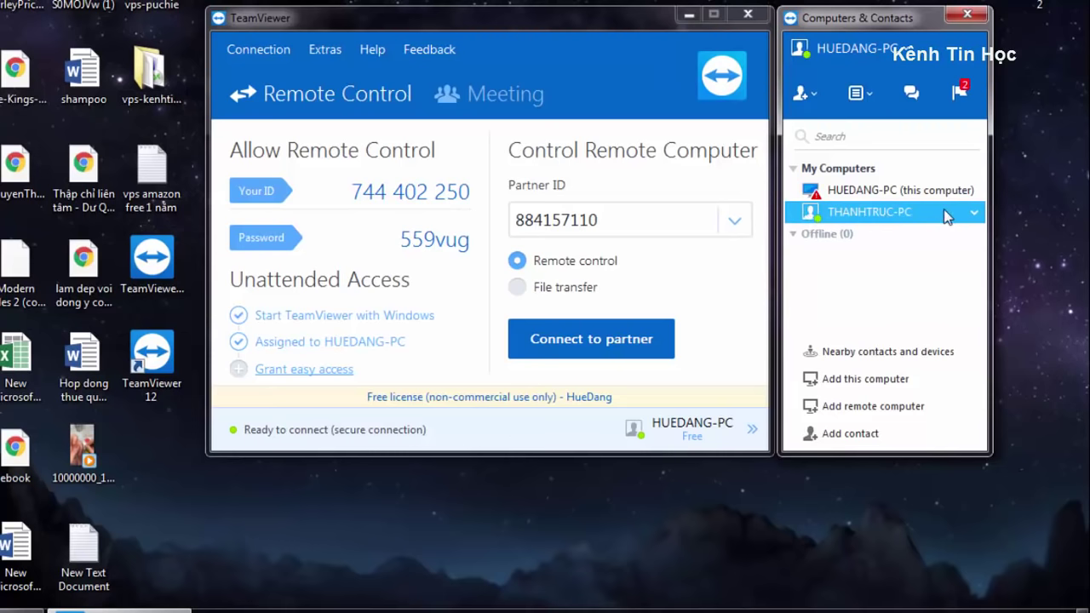
mouse_move(913, 212)
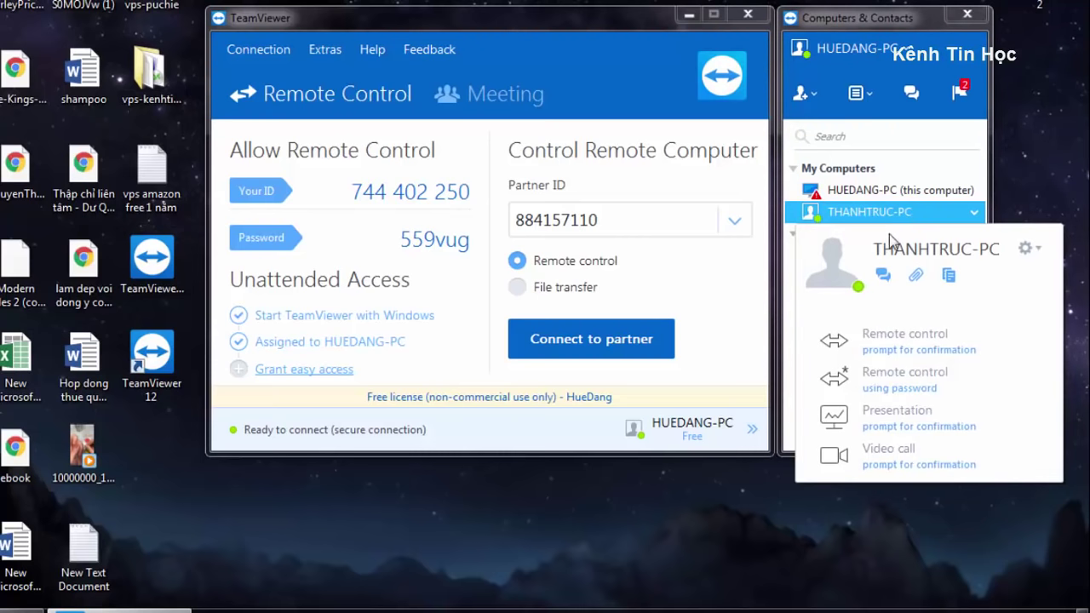
left_click(911, 430)
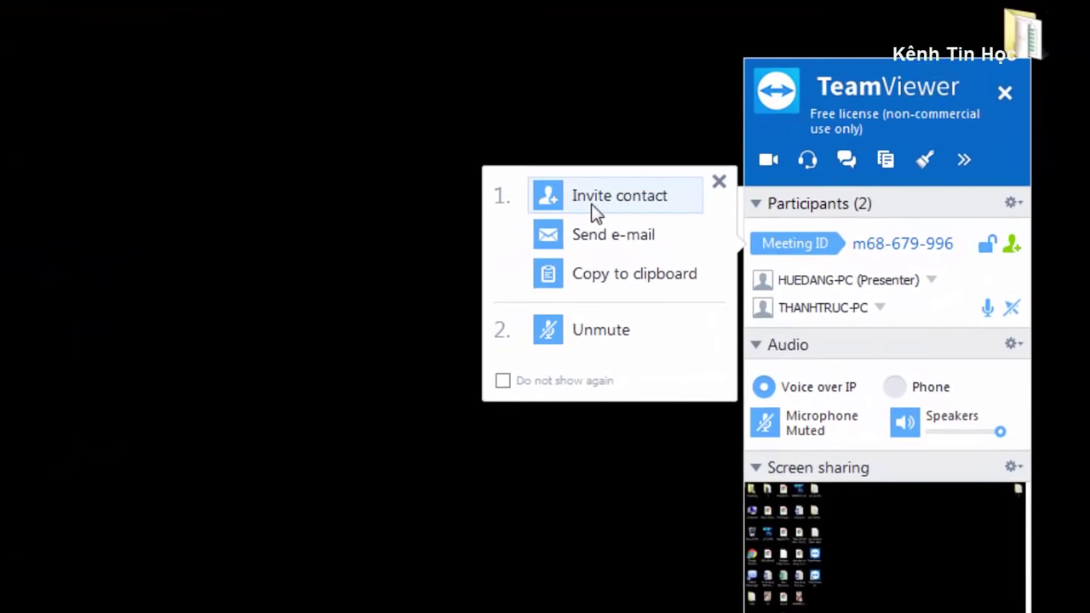
Close the invite-contact list and dismiss the invite and unmute suggestions popup.
left_click(601, 209)
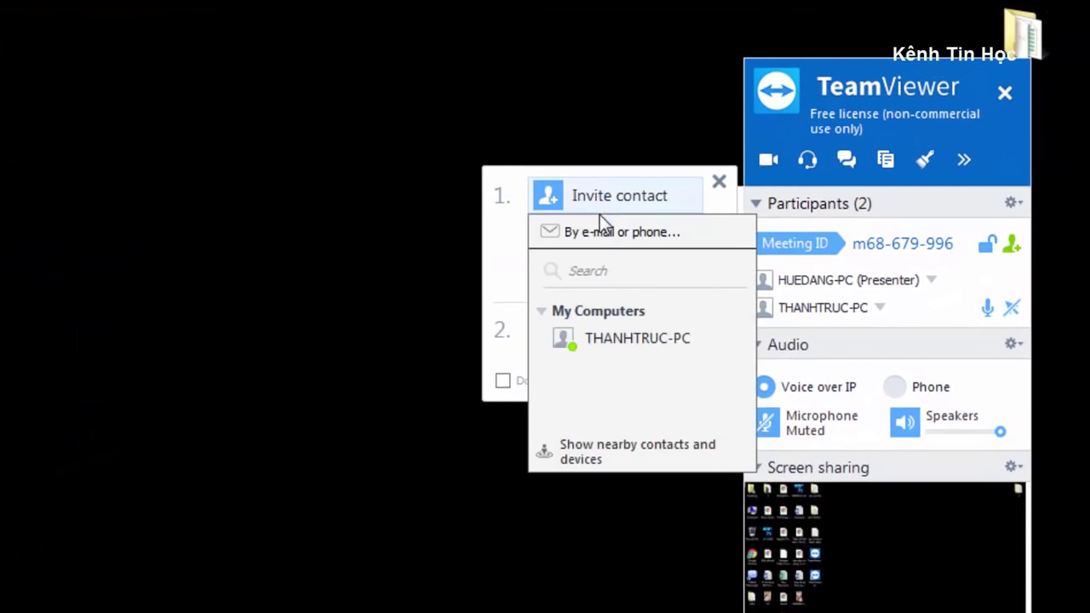
left_click(614, 395)
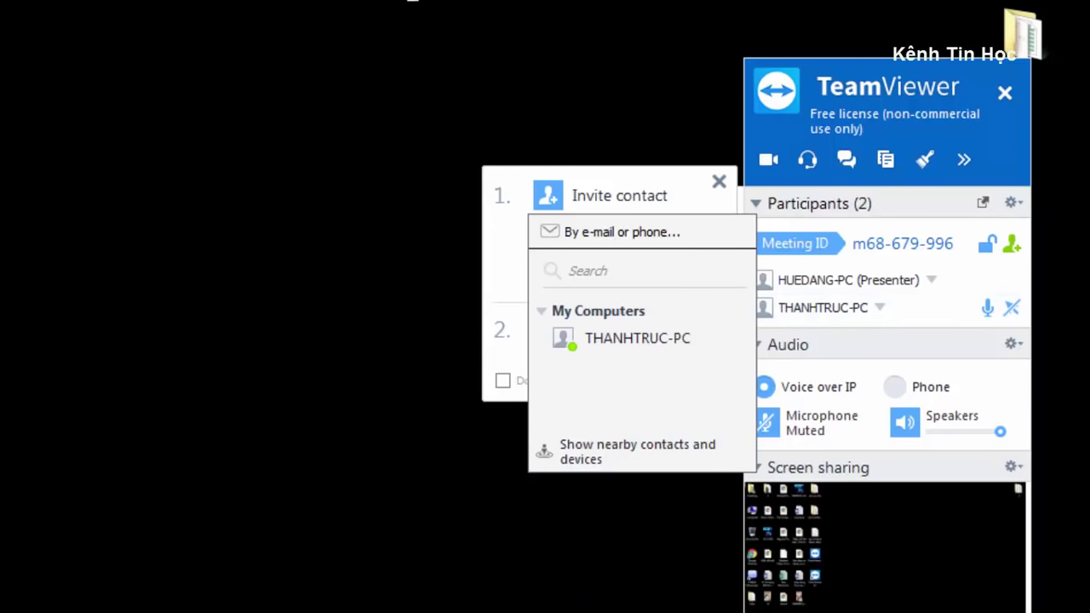
left_click(707, 198)
left_click(718, 182)
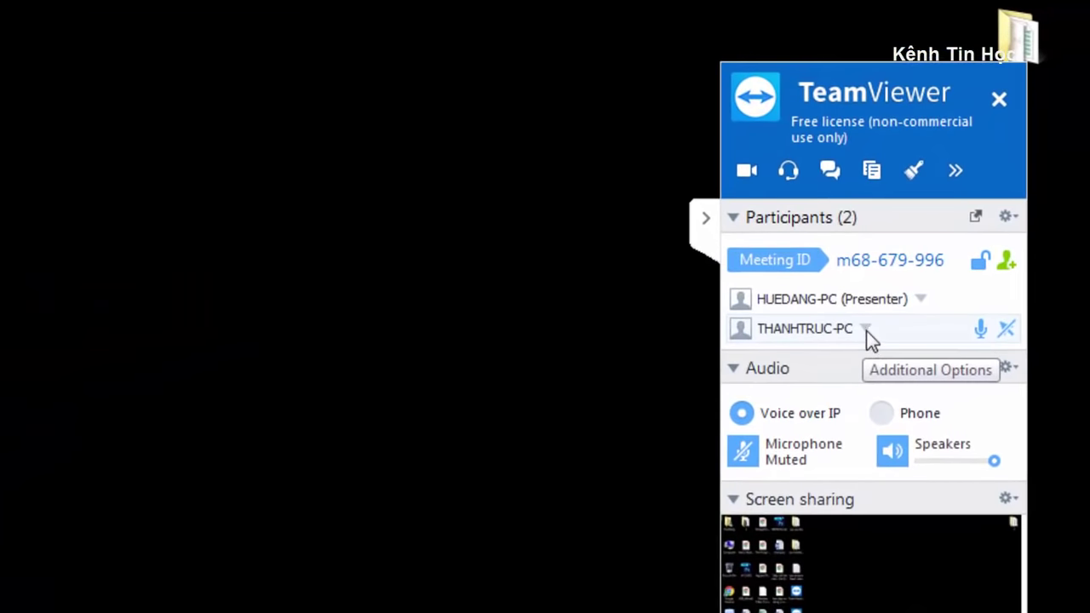
Allow THANHTRUC-PC to control the presented screen and open the Computer window.
left_click(866, 330)
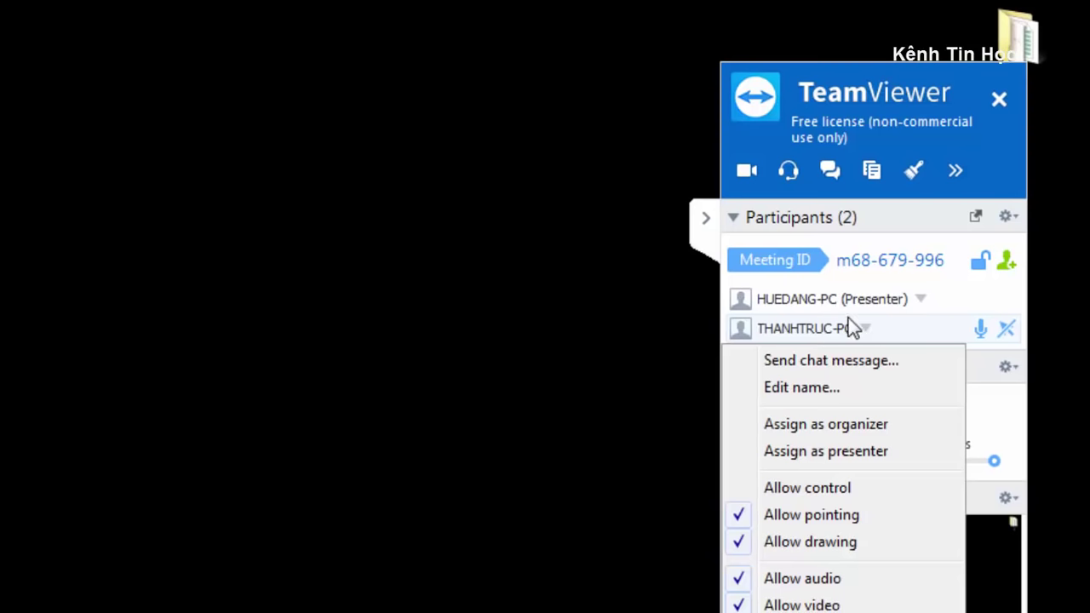
left_click(818, 490)
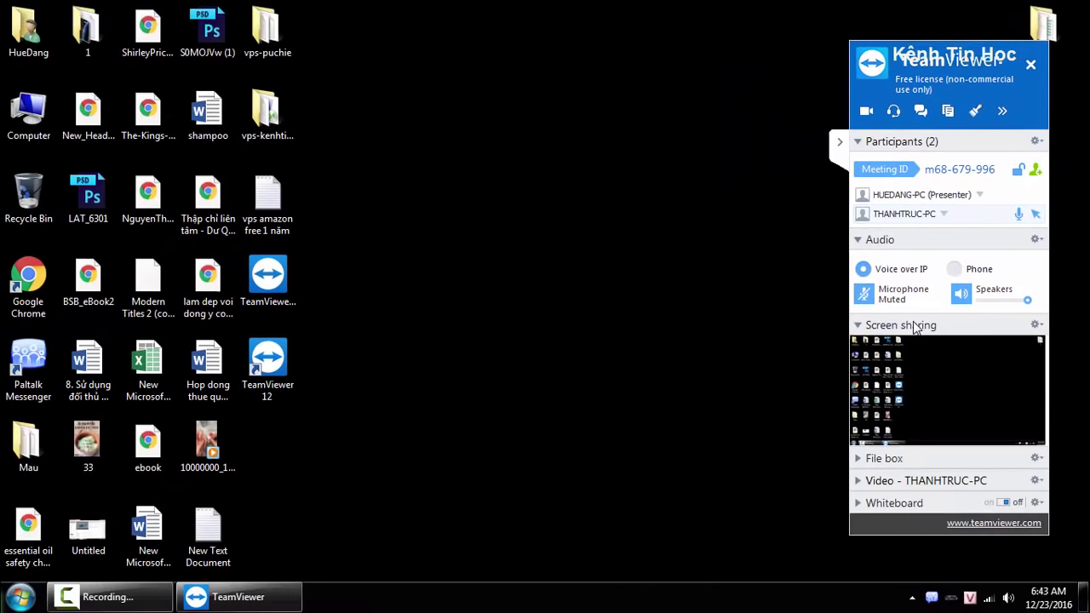
left_click_drag(161, 445, 208, 447)
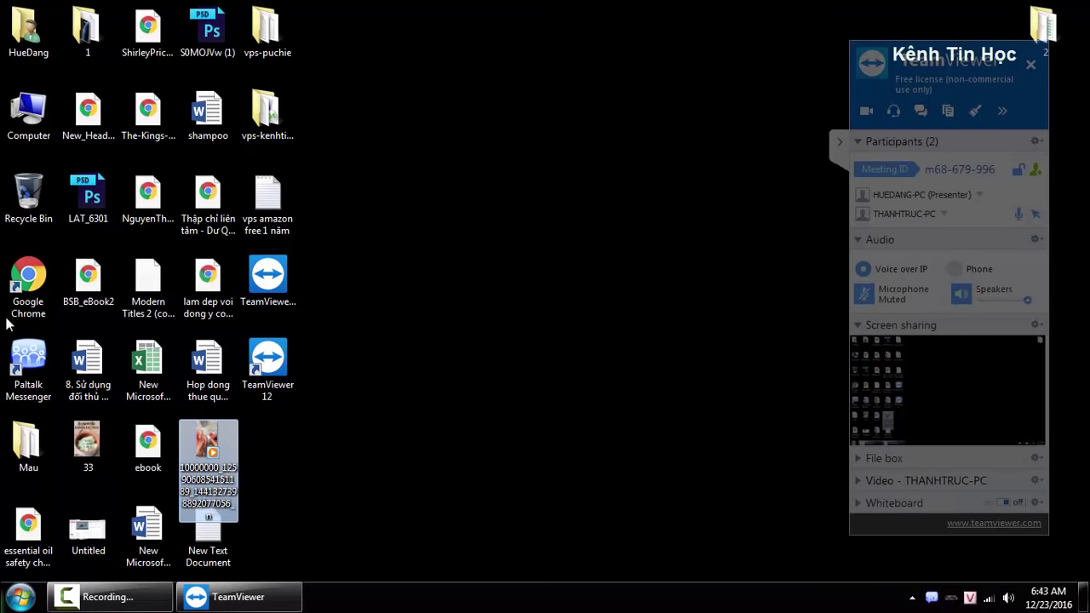
double_click(34, 107)
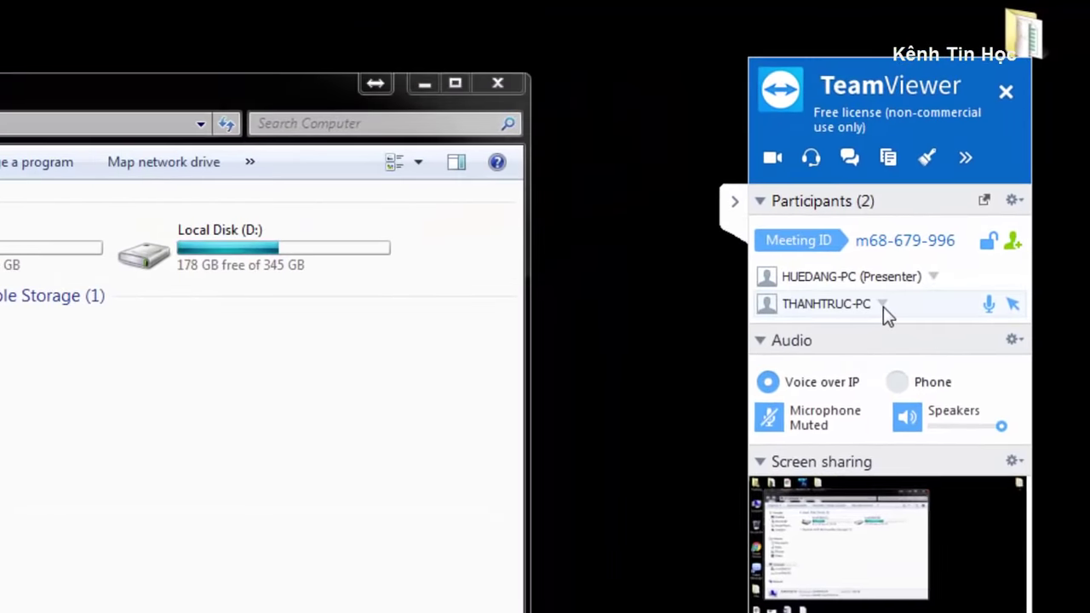
Withdraw and re-toggle THANHTRUC-PC's control permission, then reopen its participant options.
left_click(882, 304)
left_click(819, 455)
left_click(882, 304)
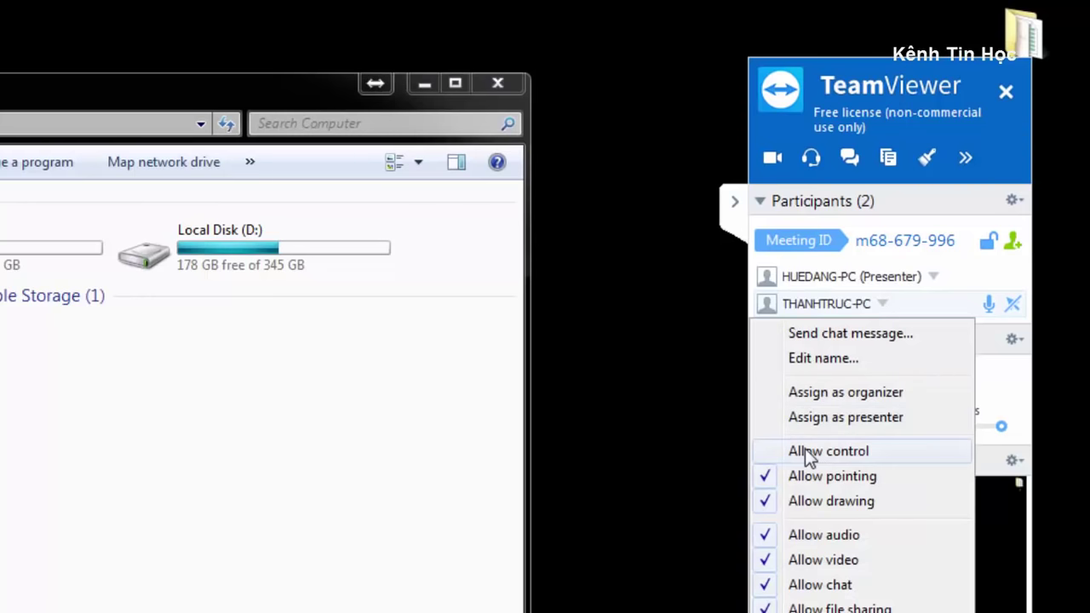
left_click(803, 450)
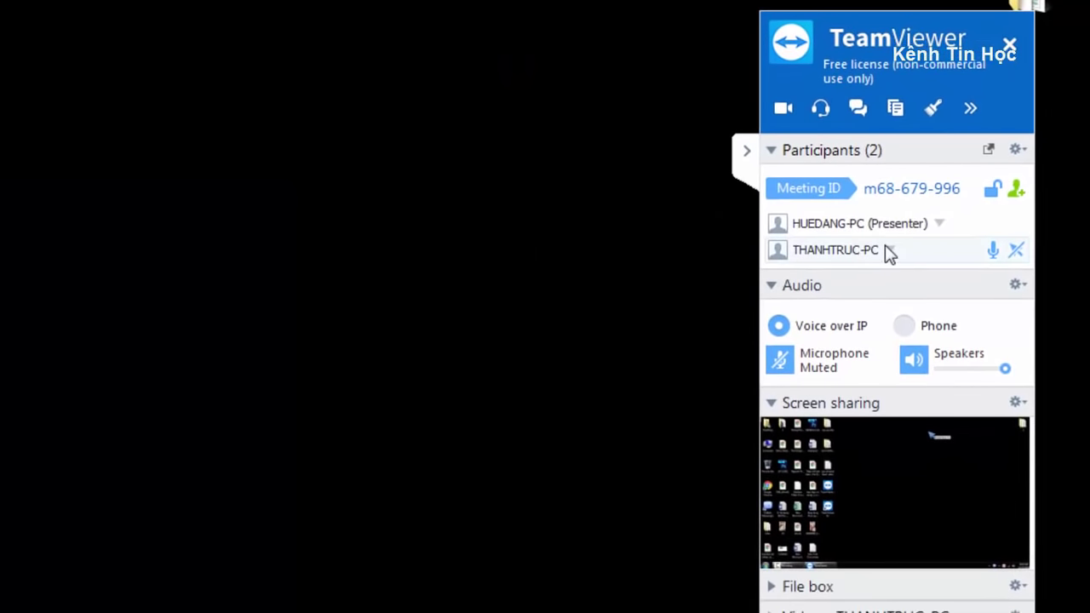
left_click(886, 248)
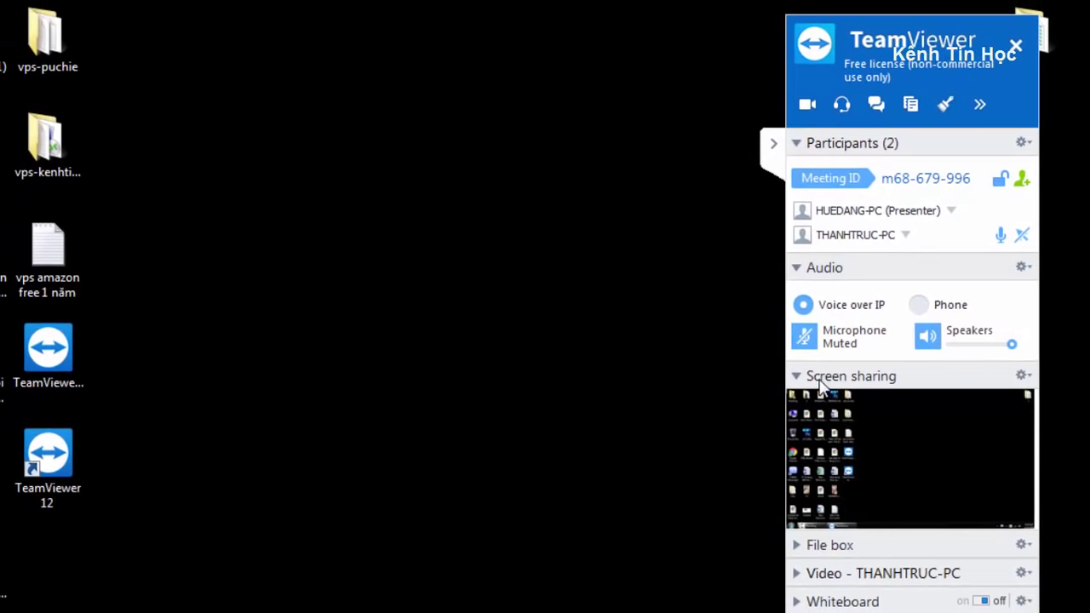
Collapse the screen sharing preview, expand the File box, and toggle the Video section.
mouse_move(852, 430)
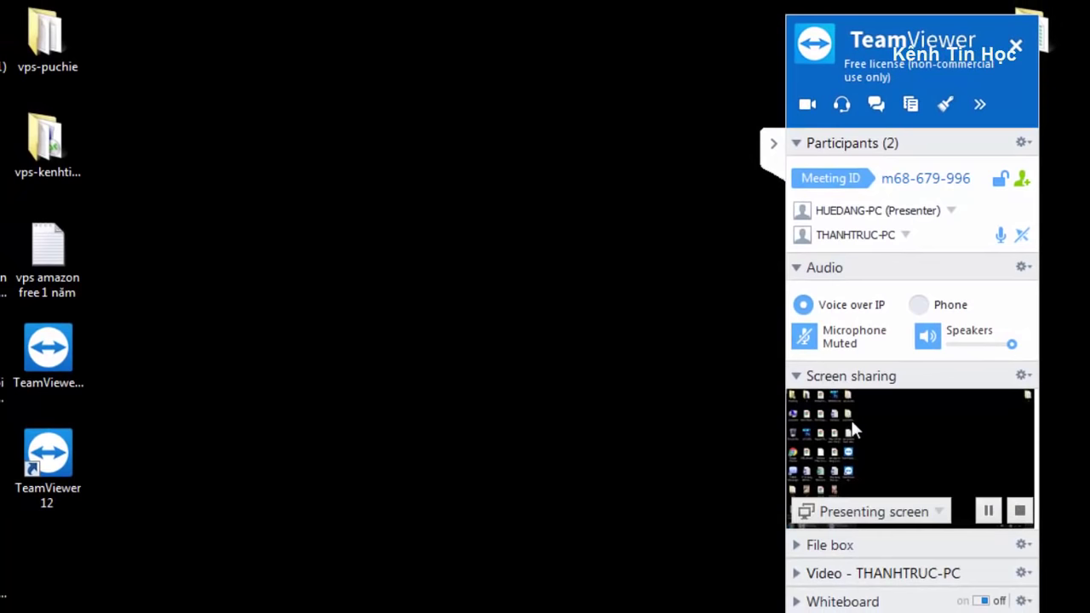
left_click(797, 377)
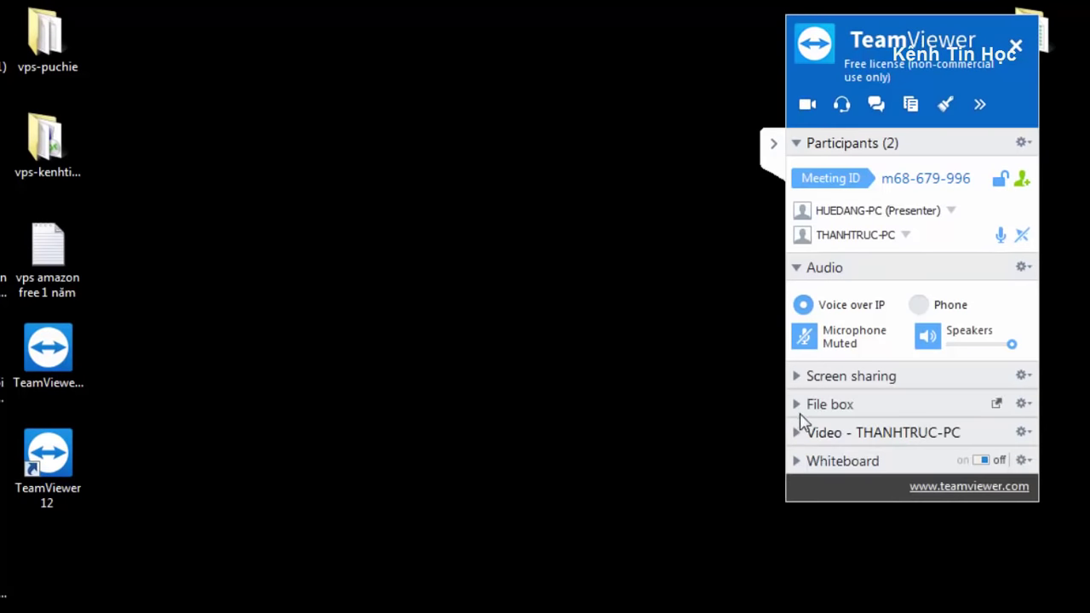
left_click(798, 406)
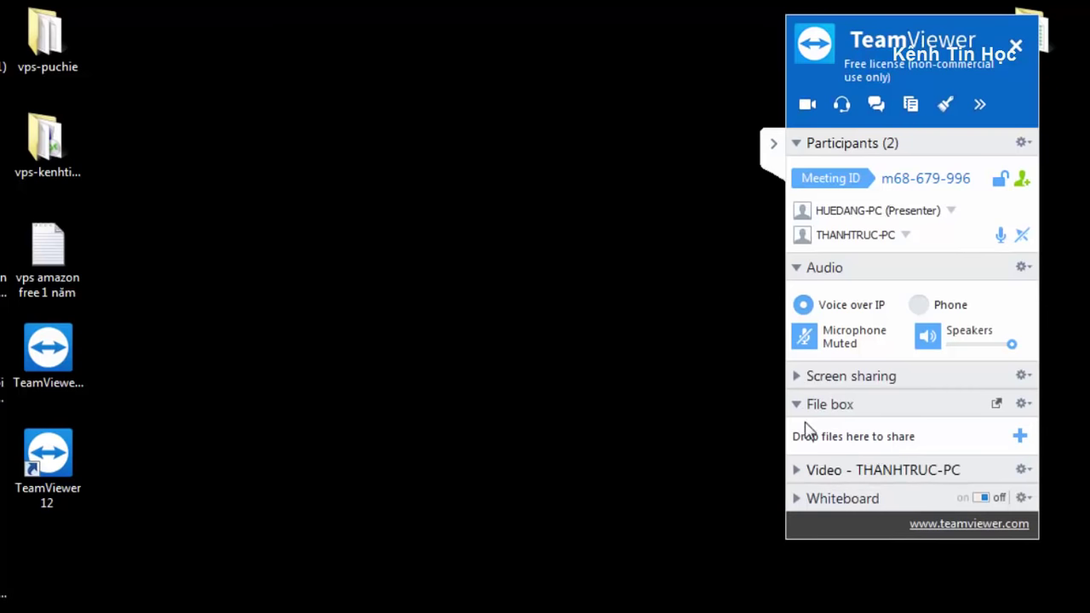
left_click(798, 470)
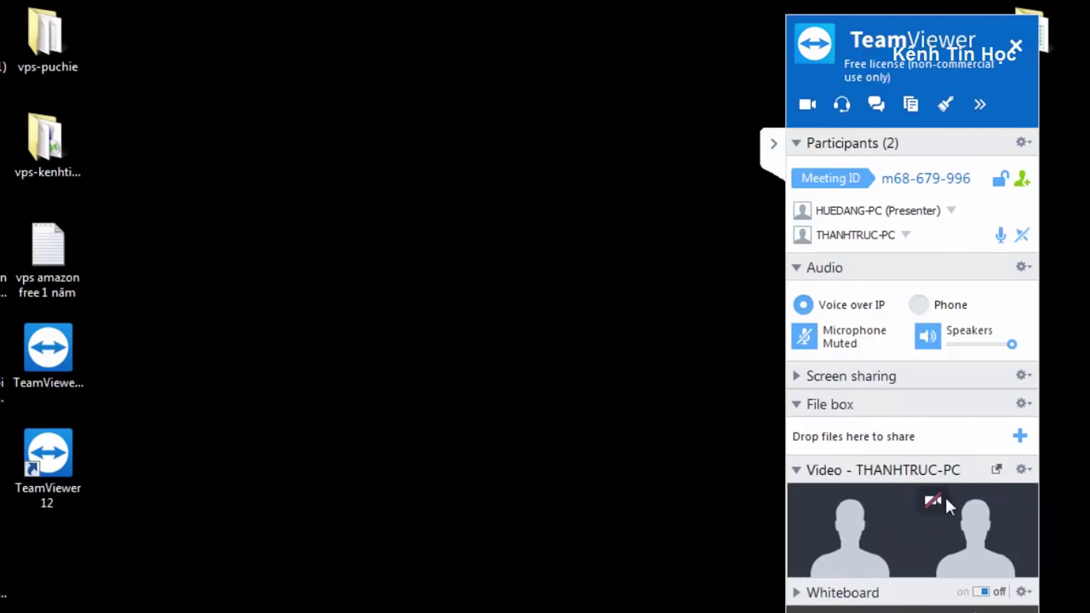
left_click(799, 472)
left_click(799, 472)
left_click(797, 470)
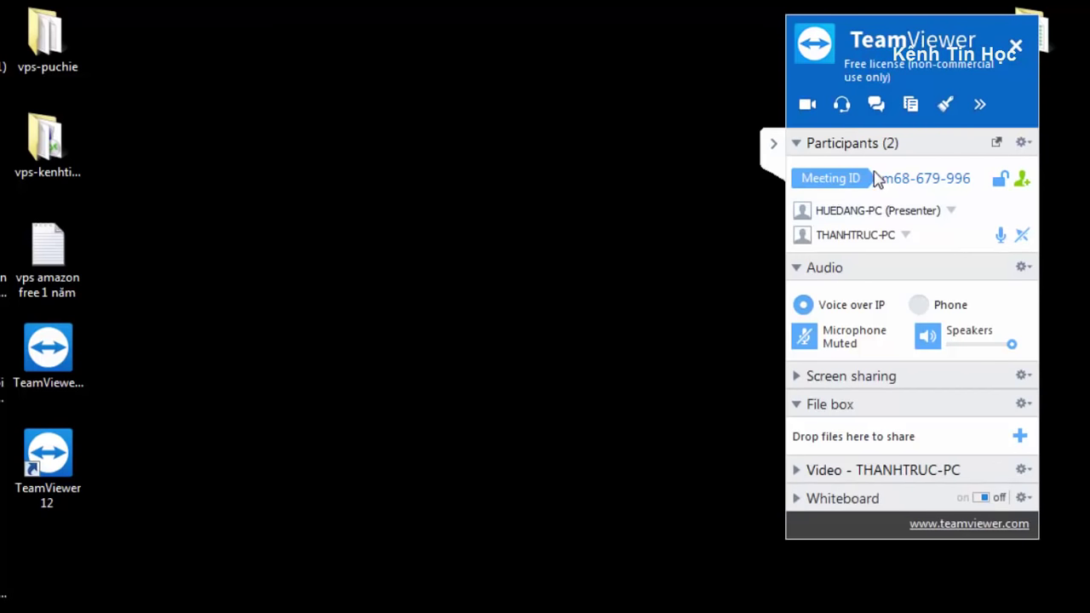
Collapse and re-expand the Participants list, then open and close the audio settings.
left_click(798, 145)
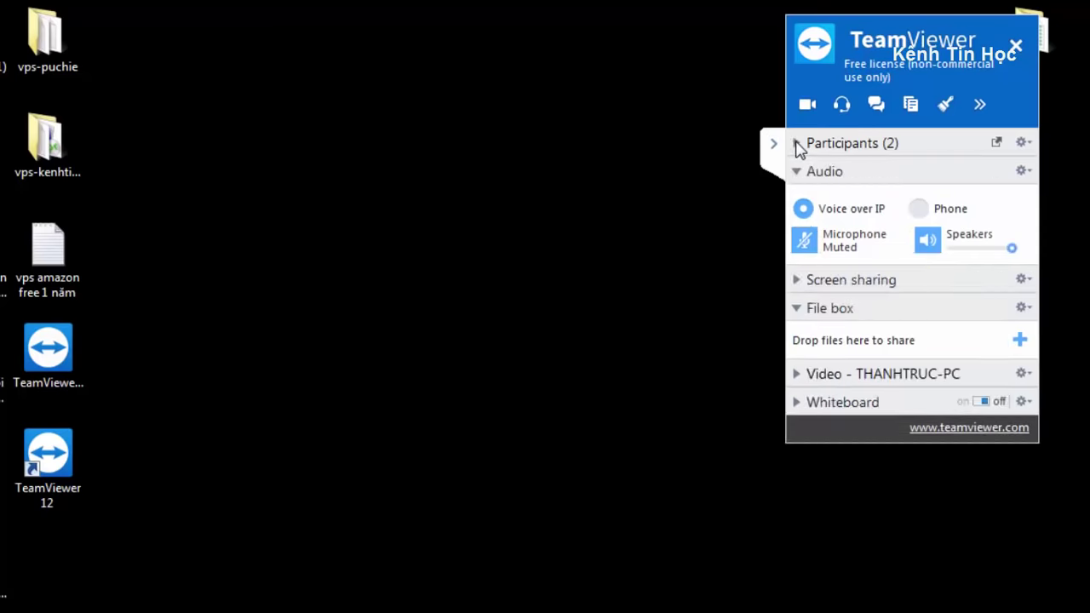
left_click(798, 144)
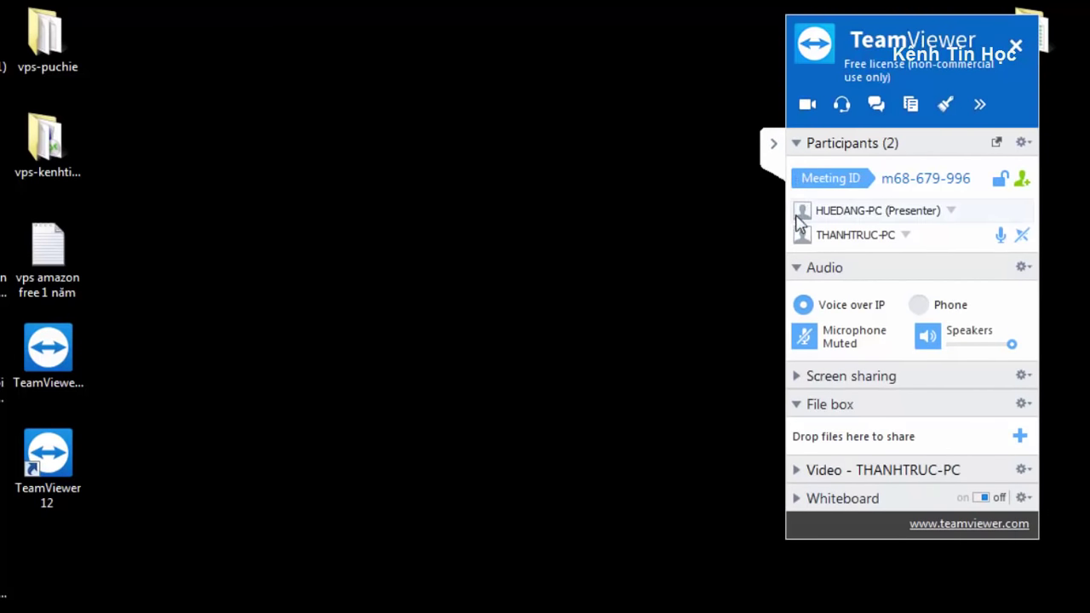
left_click(1024, 268)
left_click(695, 289)
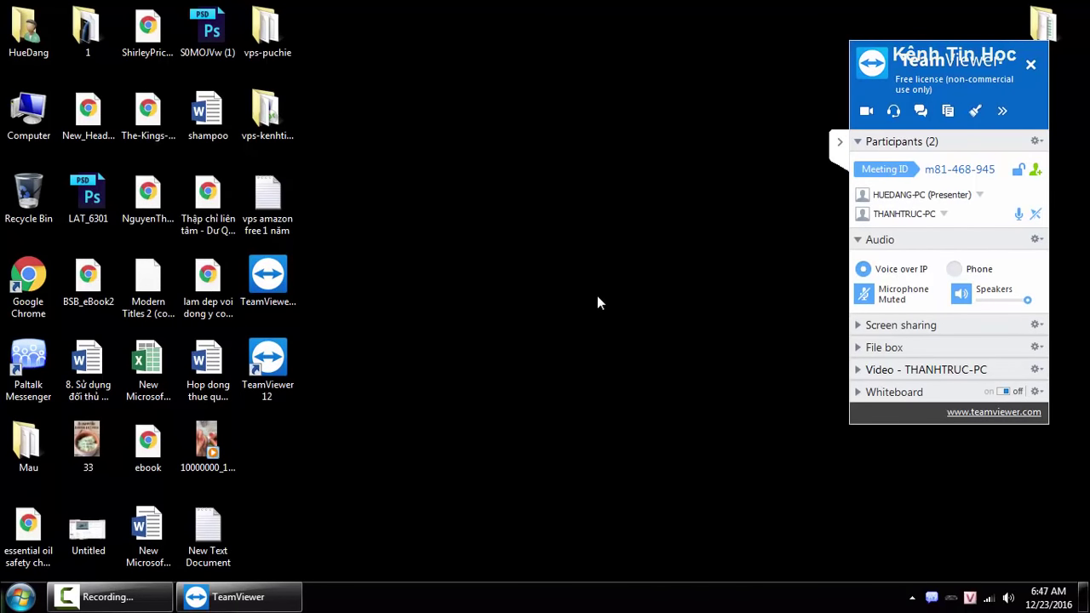
Close the meeting panel and confirm End meeting for all participants.
left_click(1030, 64)
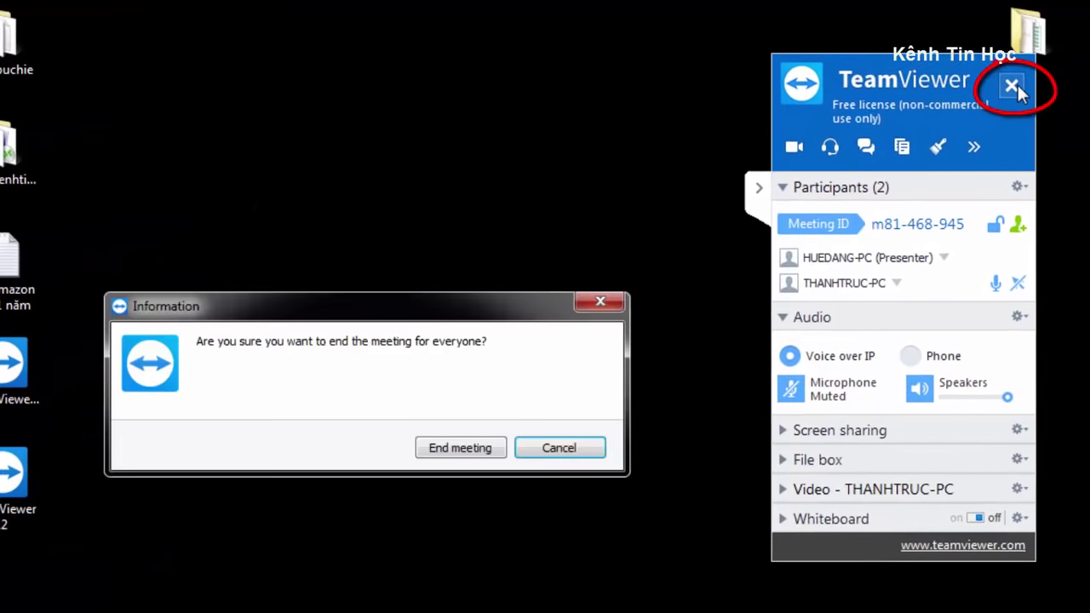
left_click(458, 446)
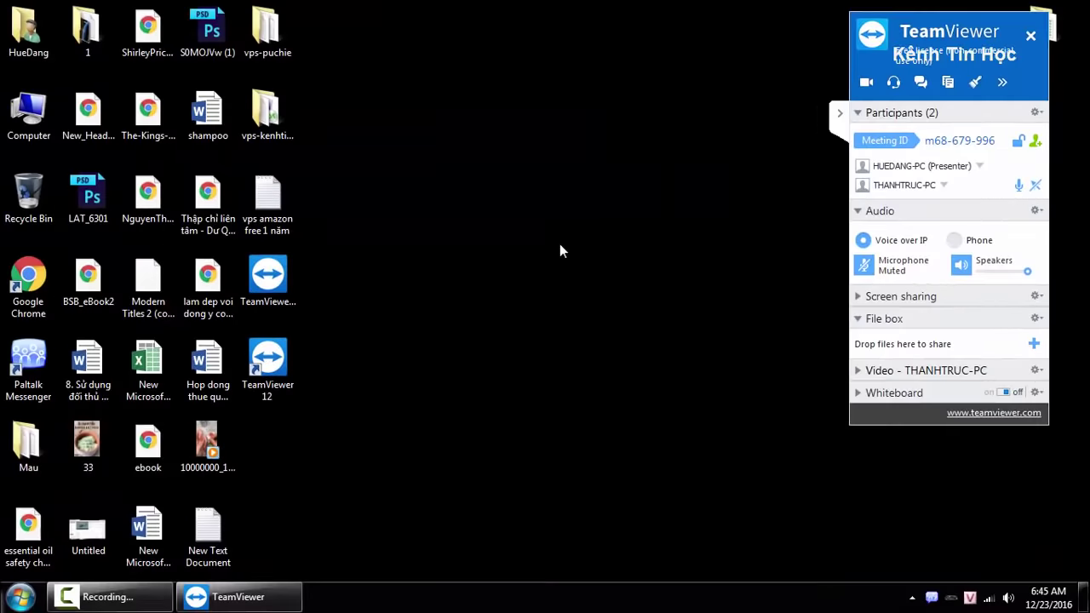